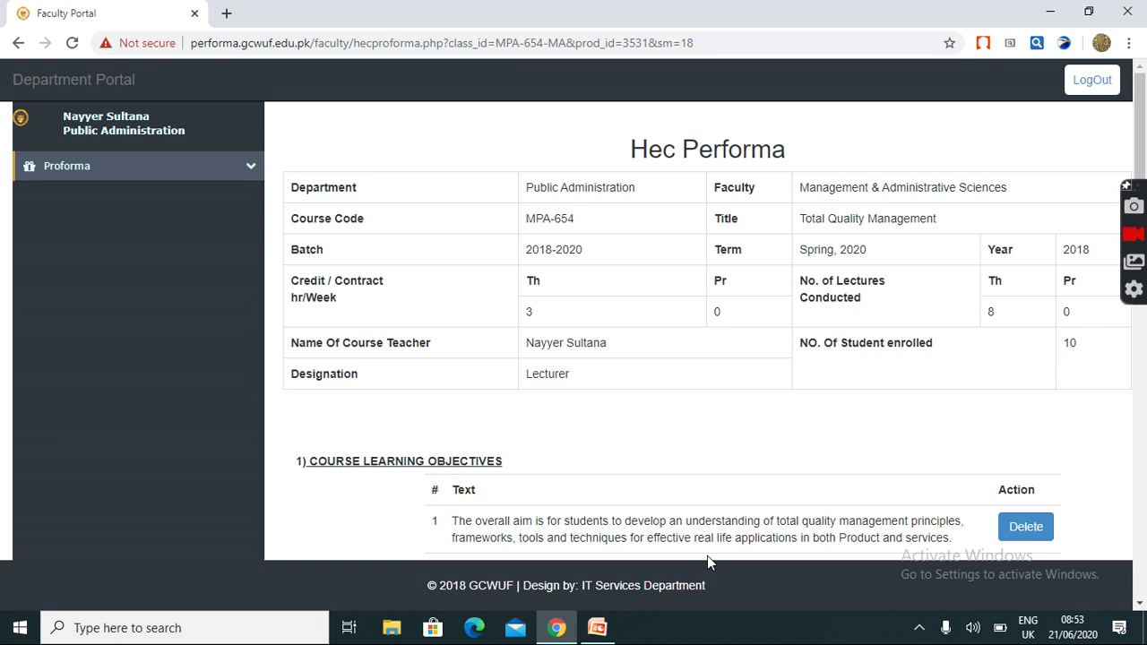
Step: Switch to PowerPoint and view the title slide followed by the Topics slide listing the form sections
left_click(599, 633)
left_click(78, 207)
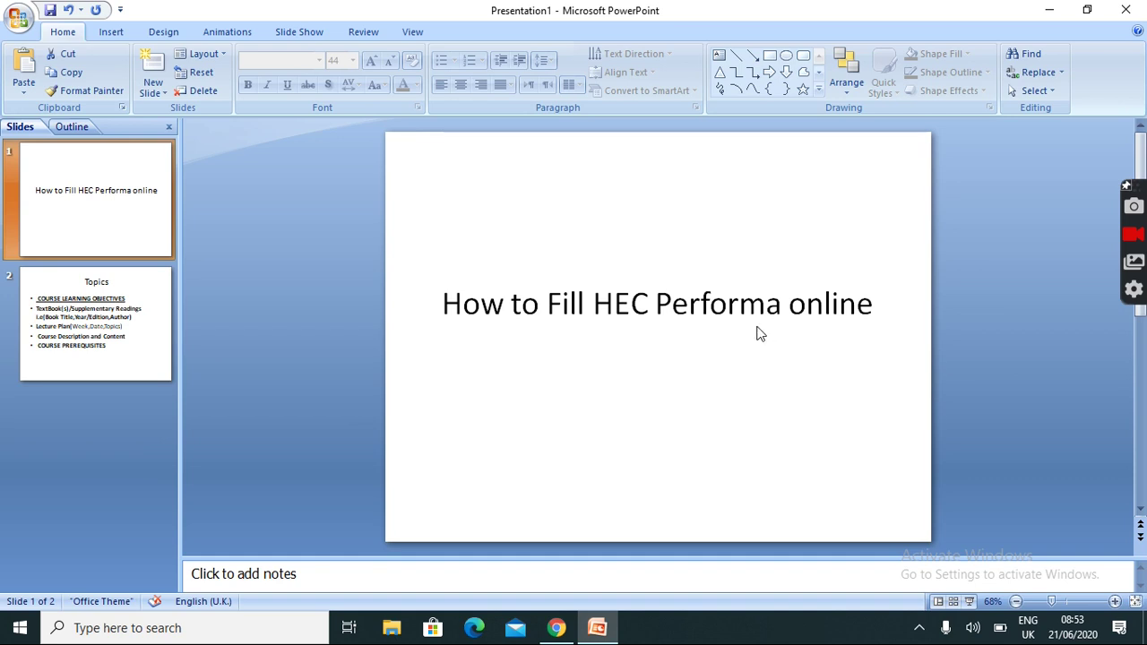
left_click(140, 313)
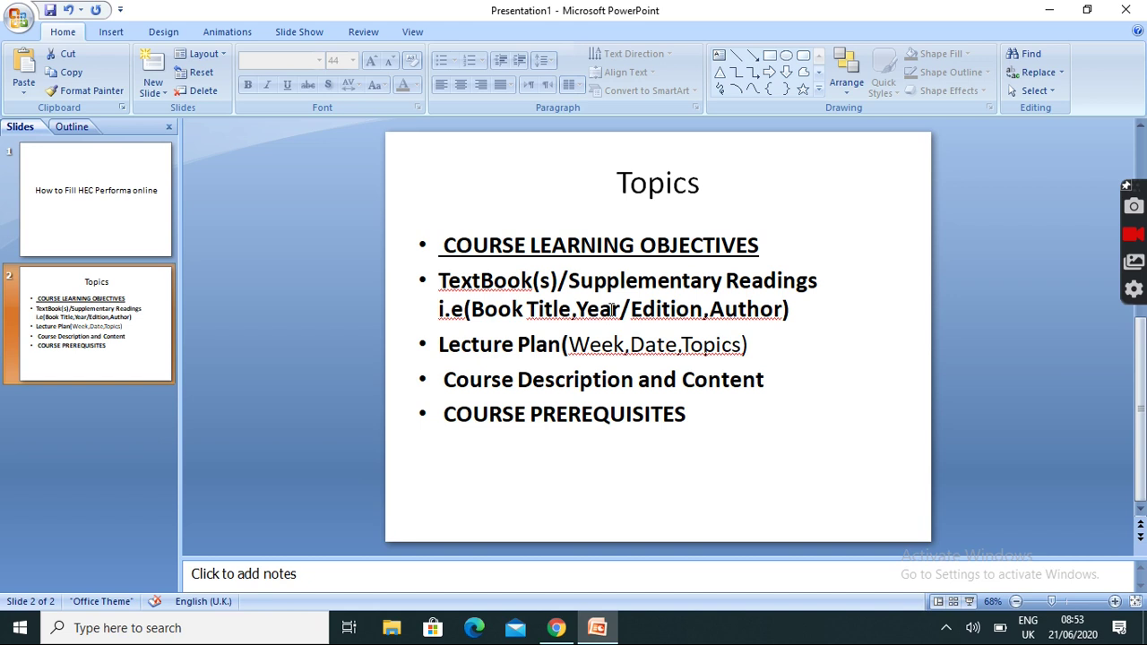
Step: Switch back to Chrome and open the HEC Performa of the BPA-604 Total Quality Management course for editing
left_click(552, 632)
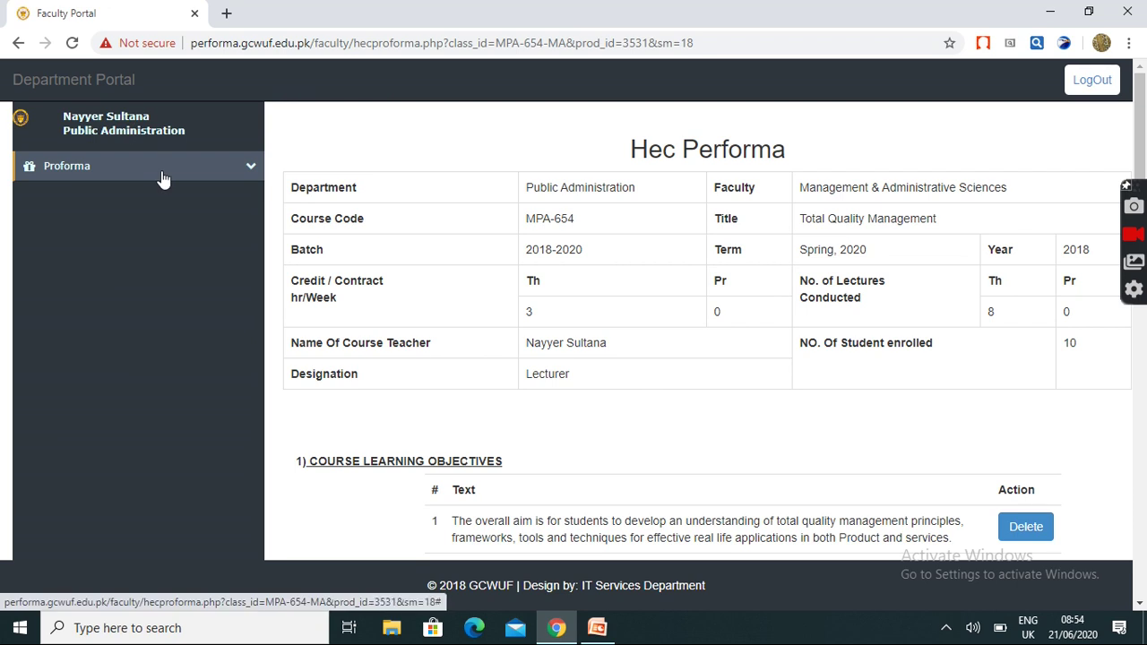
left_click(250, 170)
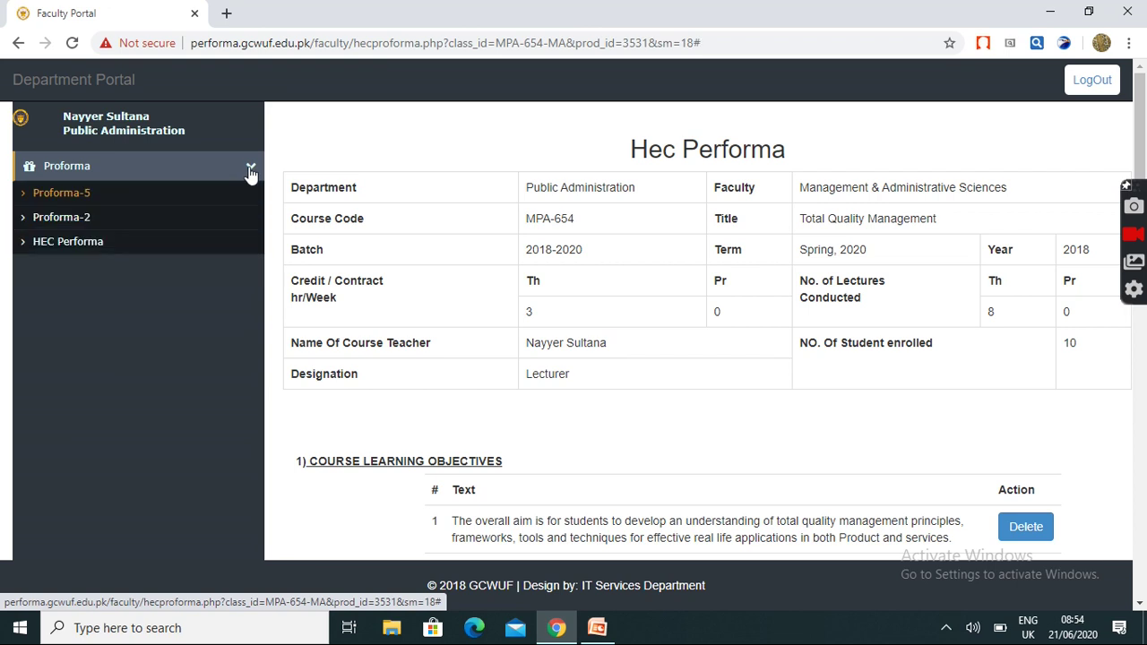
left_click(73, 249)
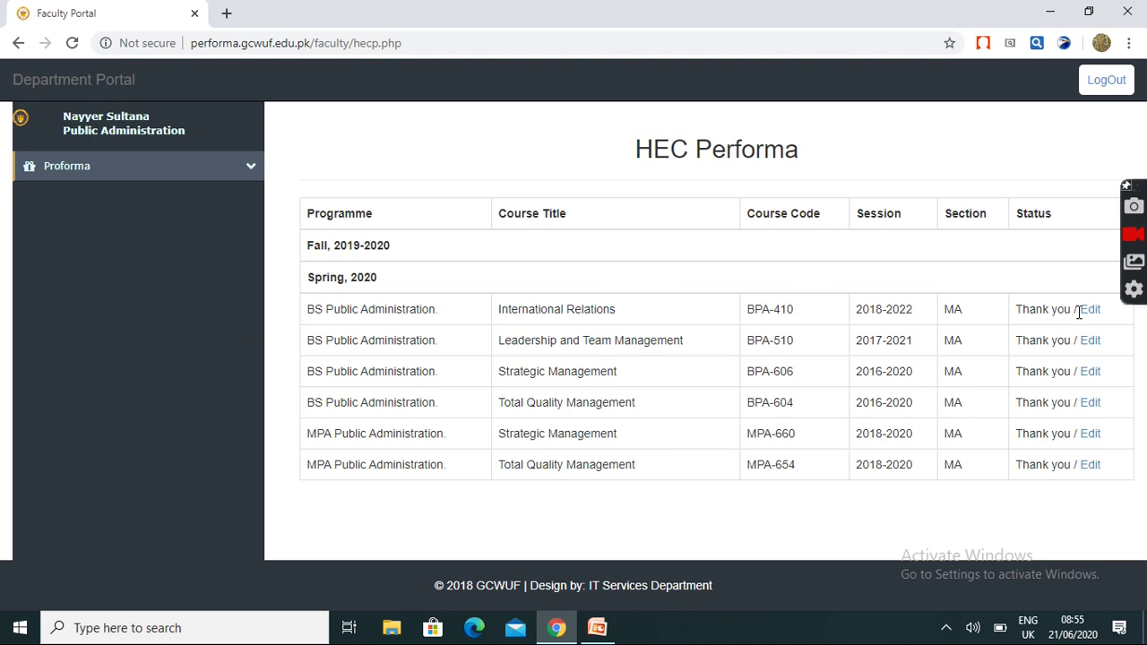
left_click(1088, 405)
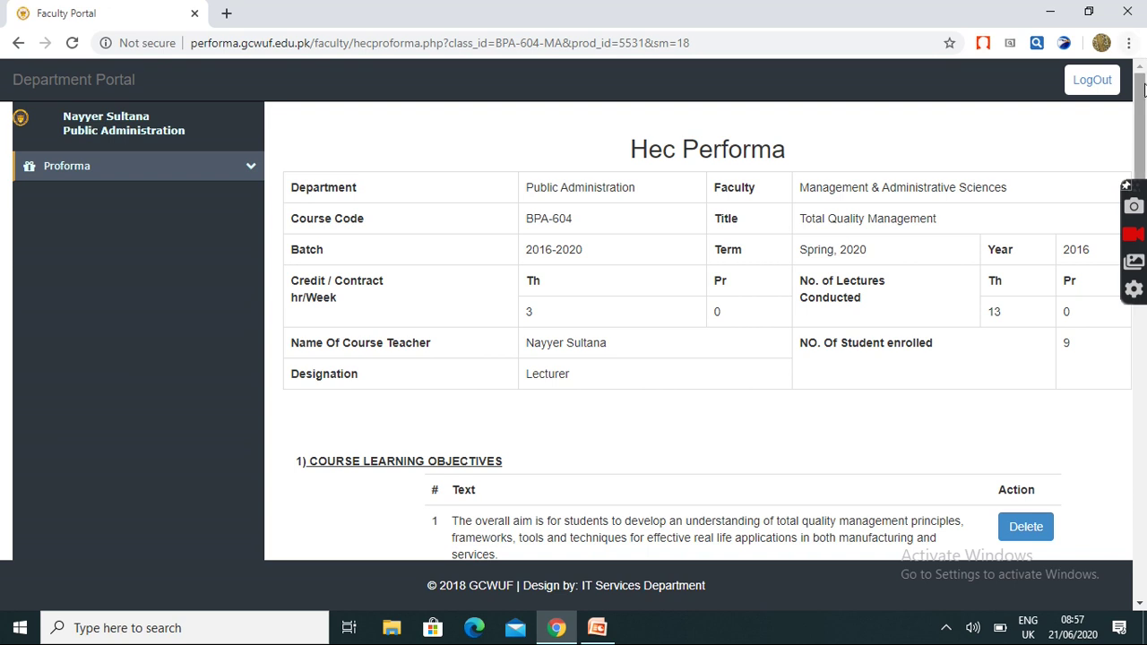
Step: Review the form's Course Learning Objectives, check them against the Topics slide in PowerPoint, and return to Chrome
scroll(1143, 87, "down", 3)
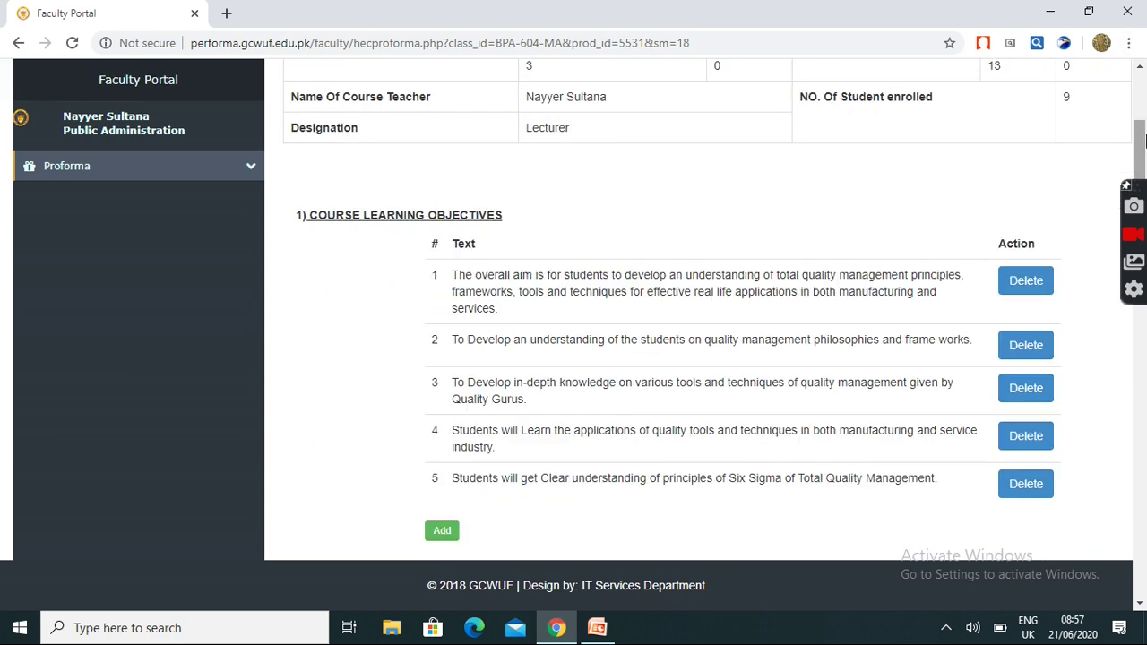
left_click(597, 627)
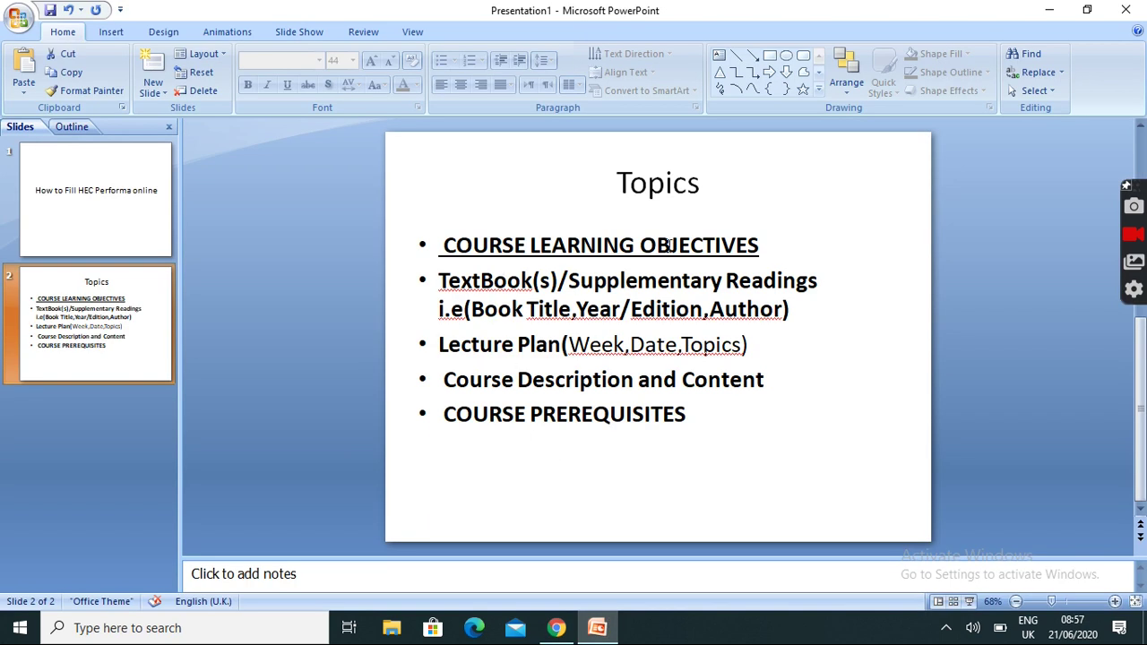
left_click(557, 627)
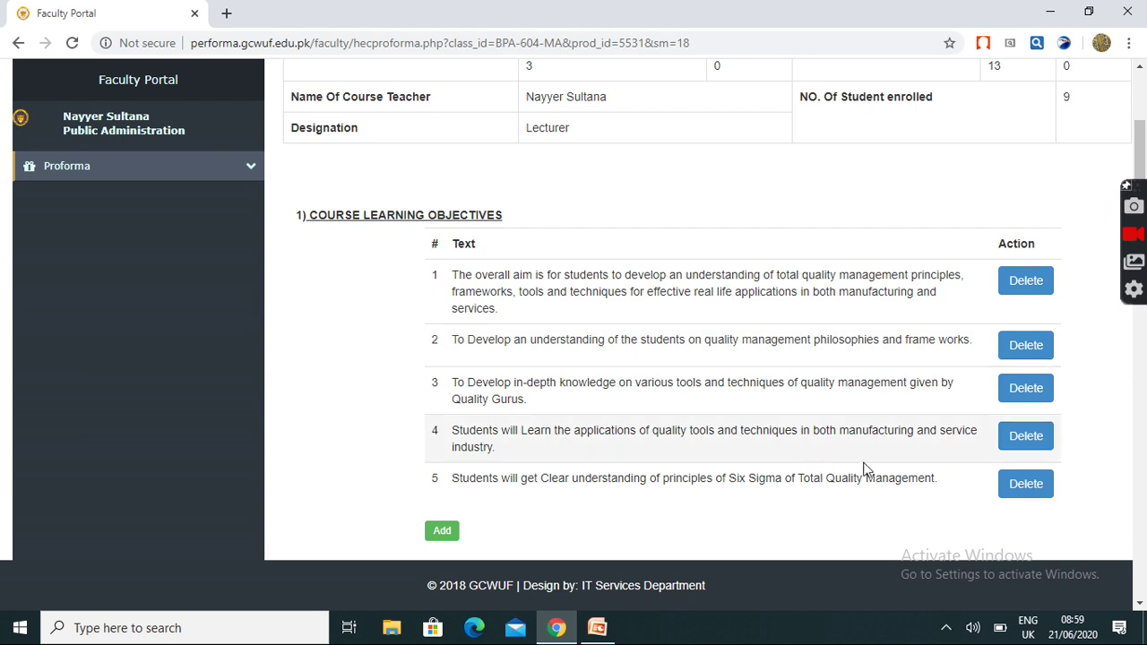
Step: Copy the text of objective 5 and submit it as a new course learning objective without the leading spaces
left_click_drag(941, 481, 438, 487)
key("ctrl+c")
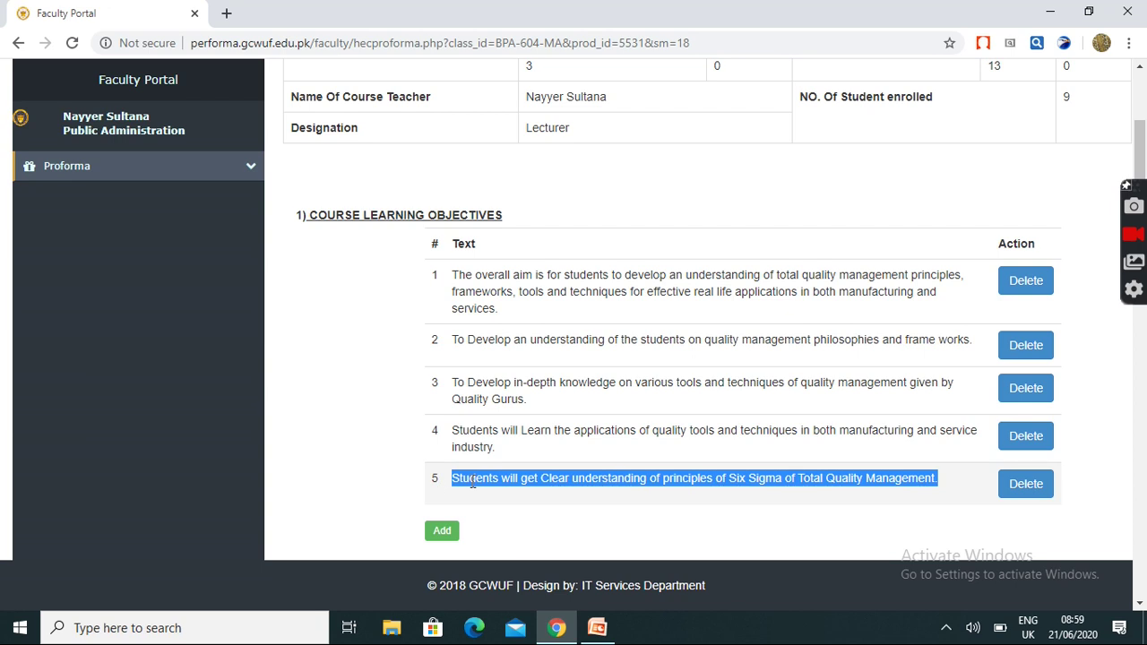
left_click(442, 532)
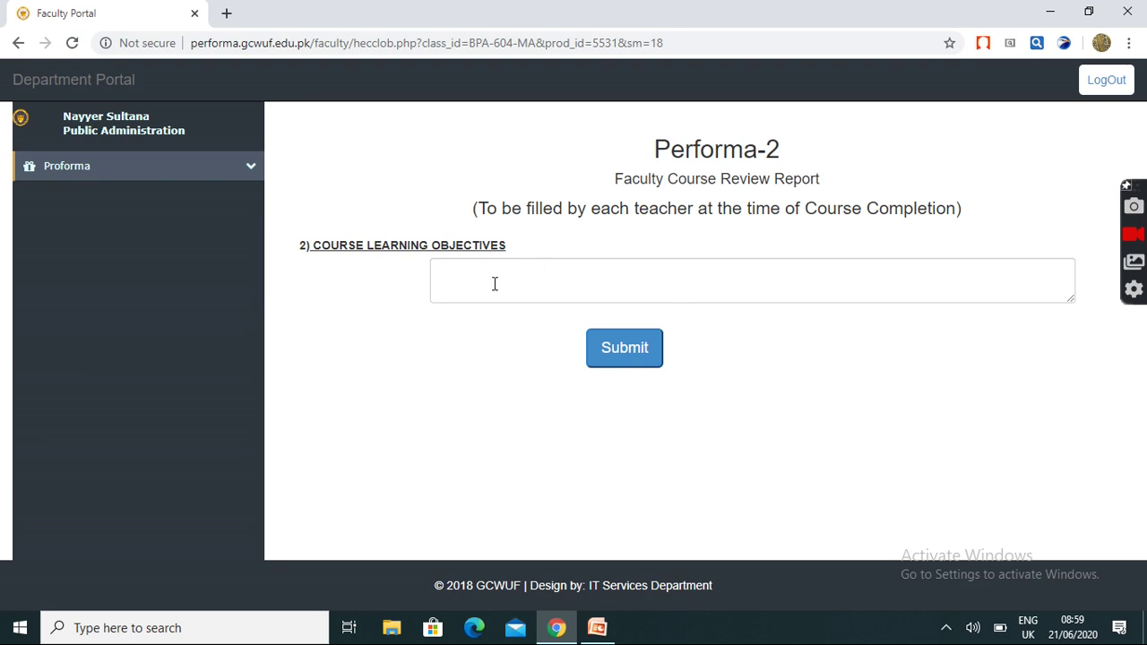
left_click(450, 276)
key("ctrl+v")
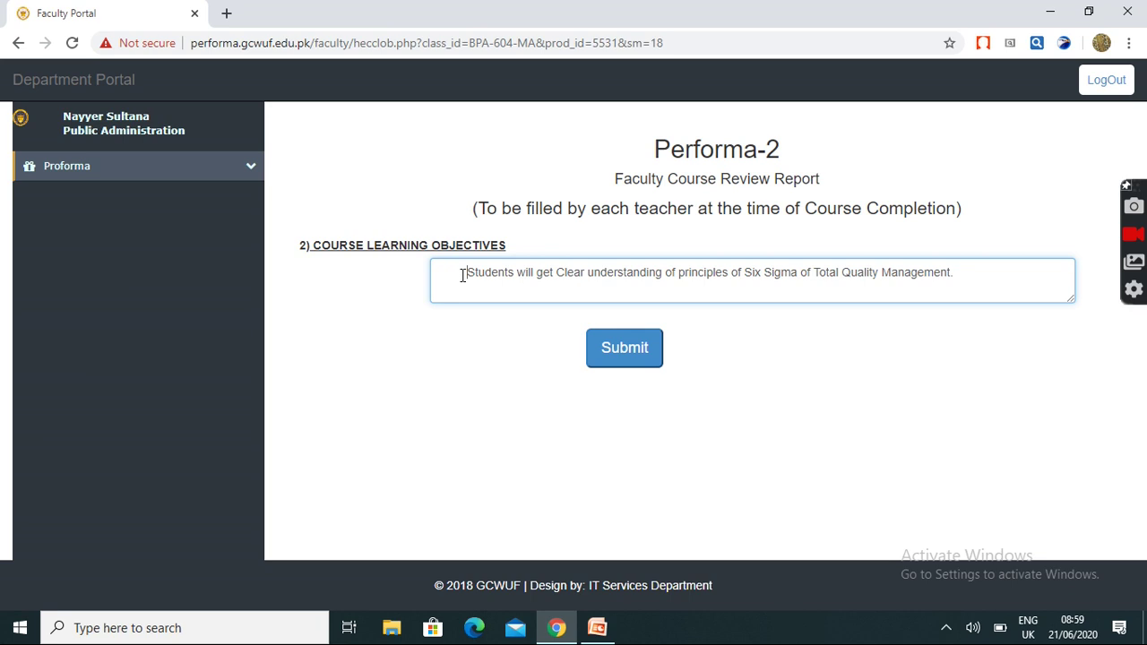
left_click(462, 276)
key("BackSpace")
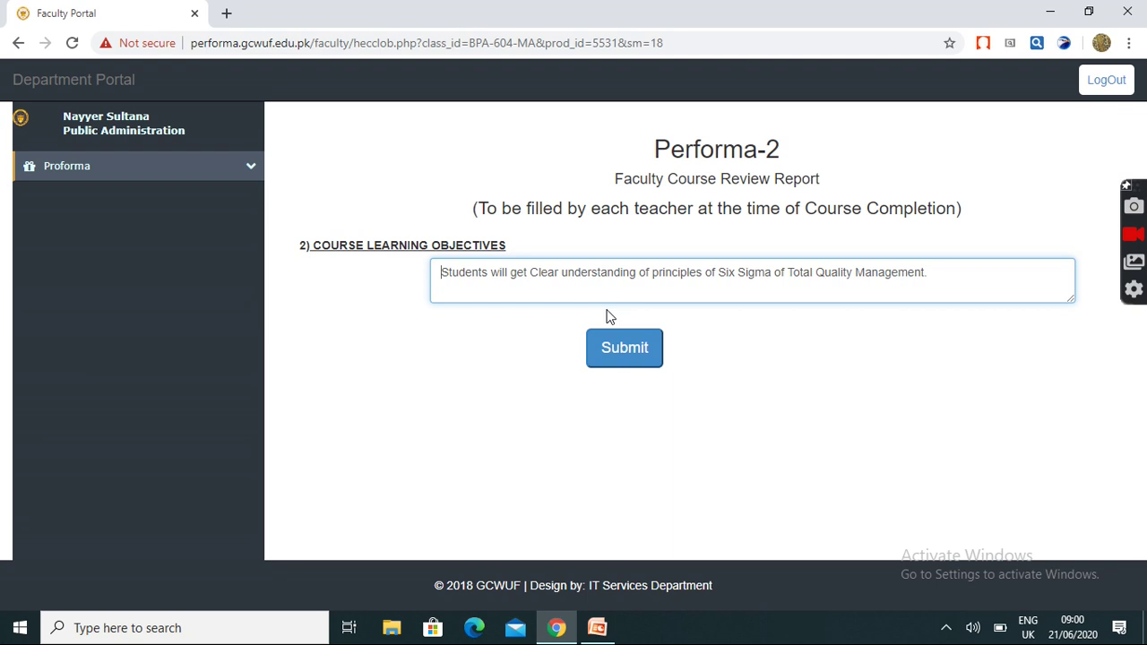
left_click(636, 360)
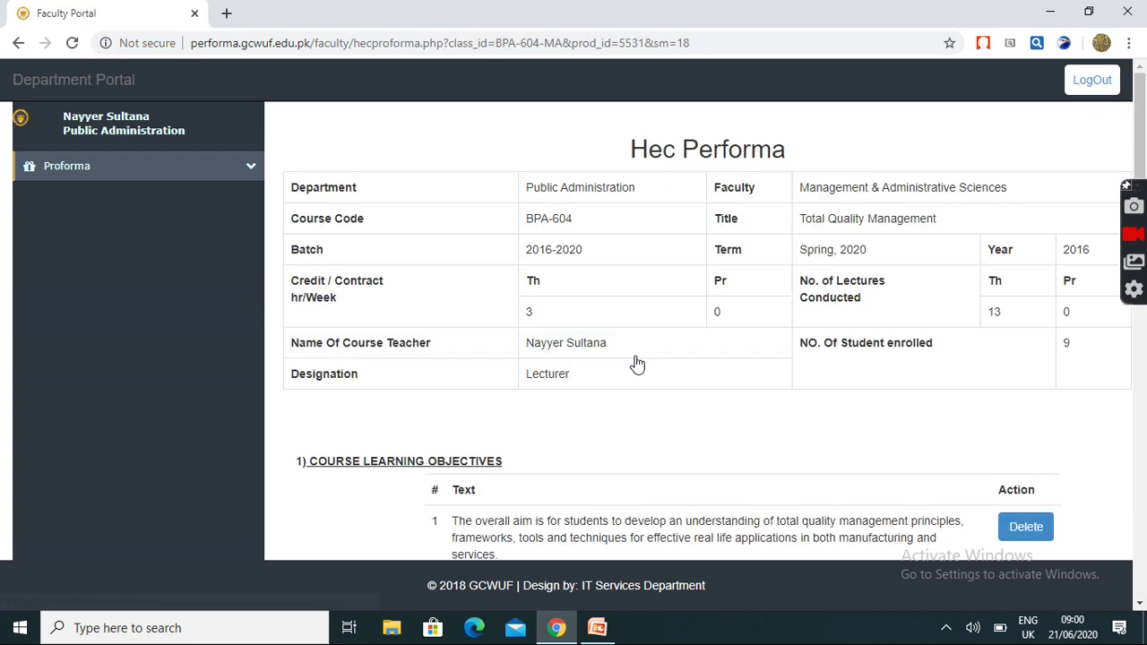
Step: Add another course learning objective reading "Students will get Clear understanding of principles of Six Sigma of Total Quality Management."
left_click_drag(1136, 87, 1141, 164)
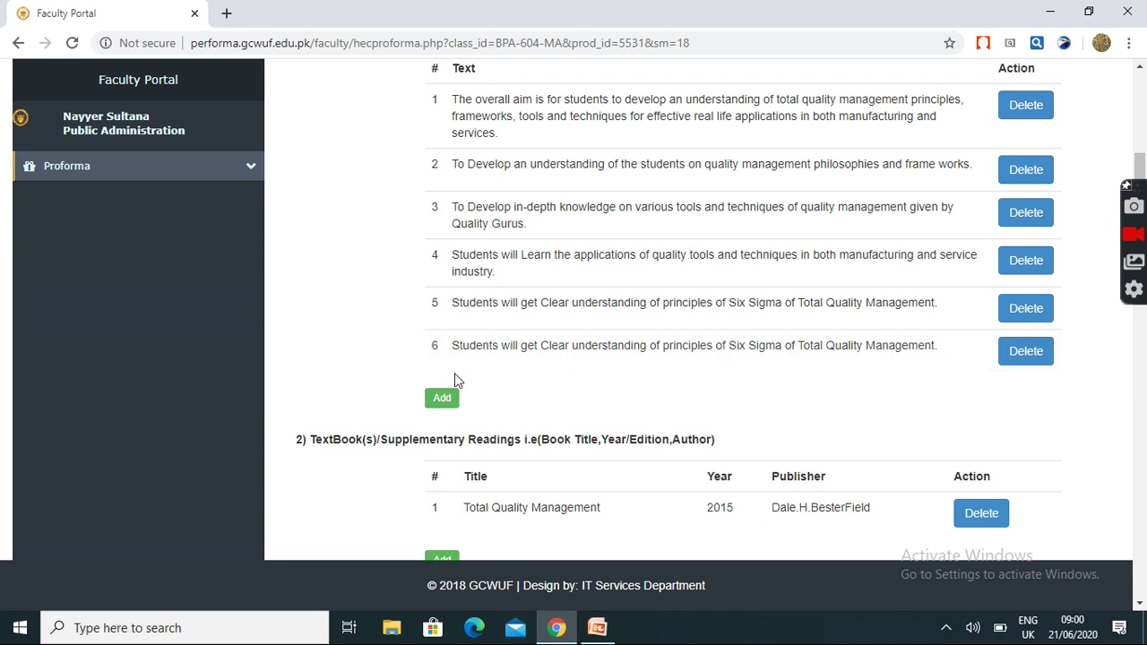
left_click(449, 403)
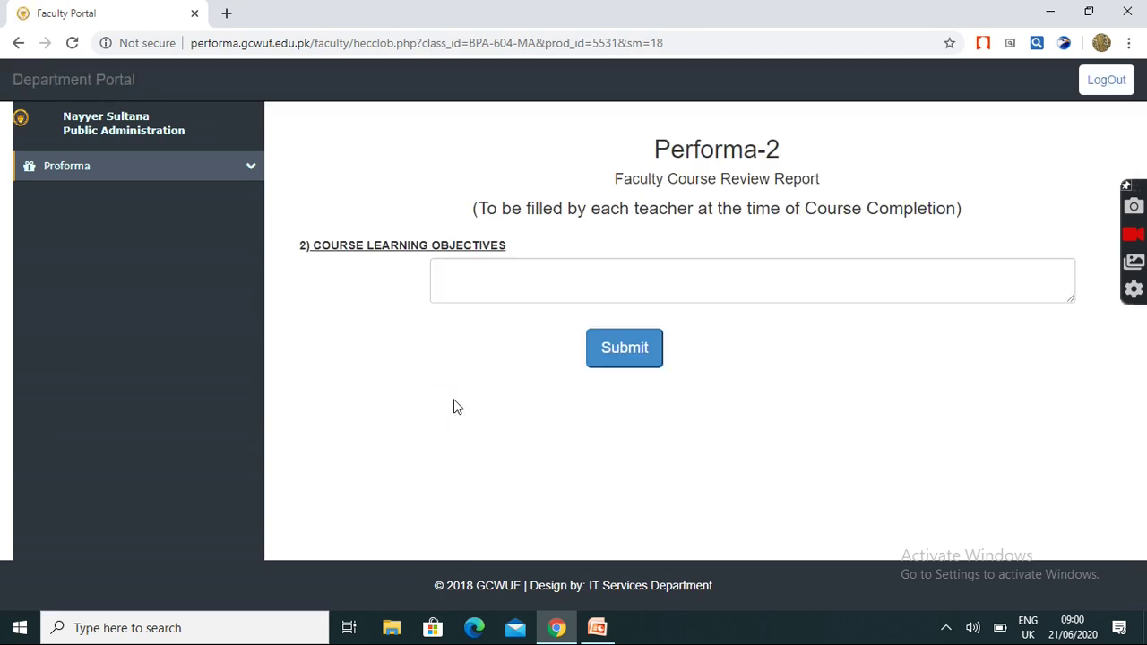
left_click(464, 277)
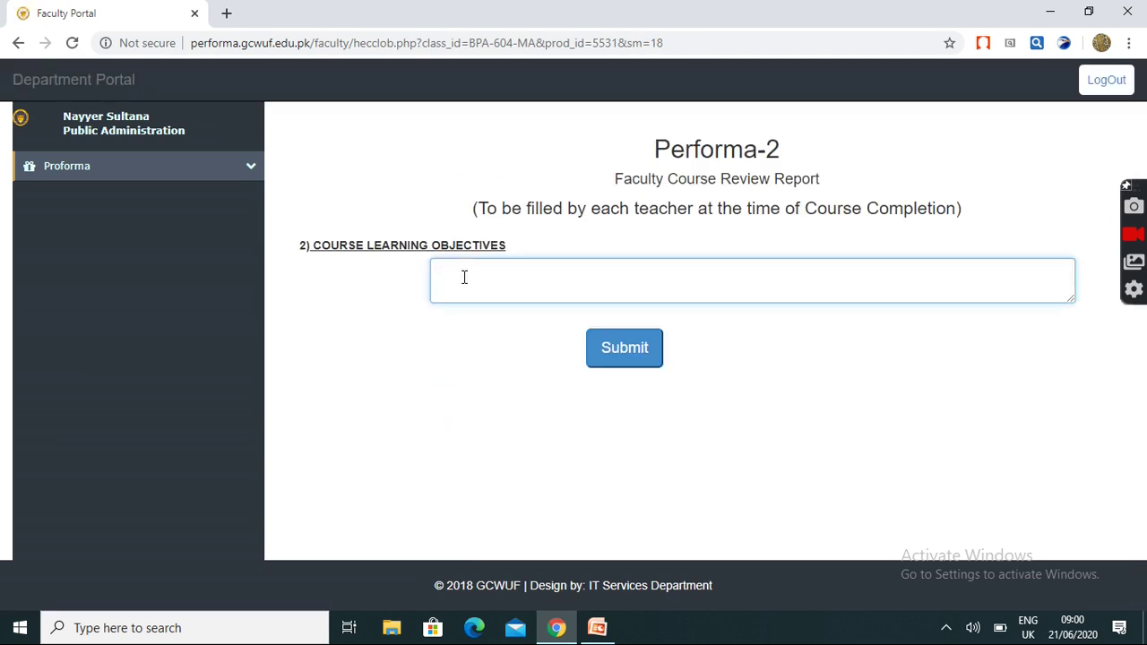
right_click(464, 277)
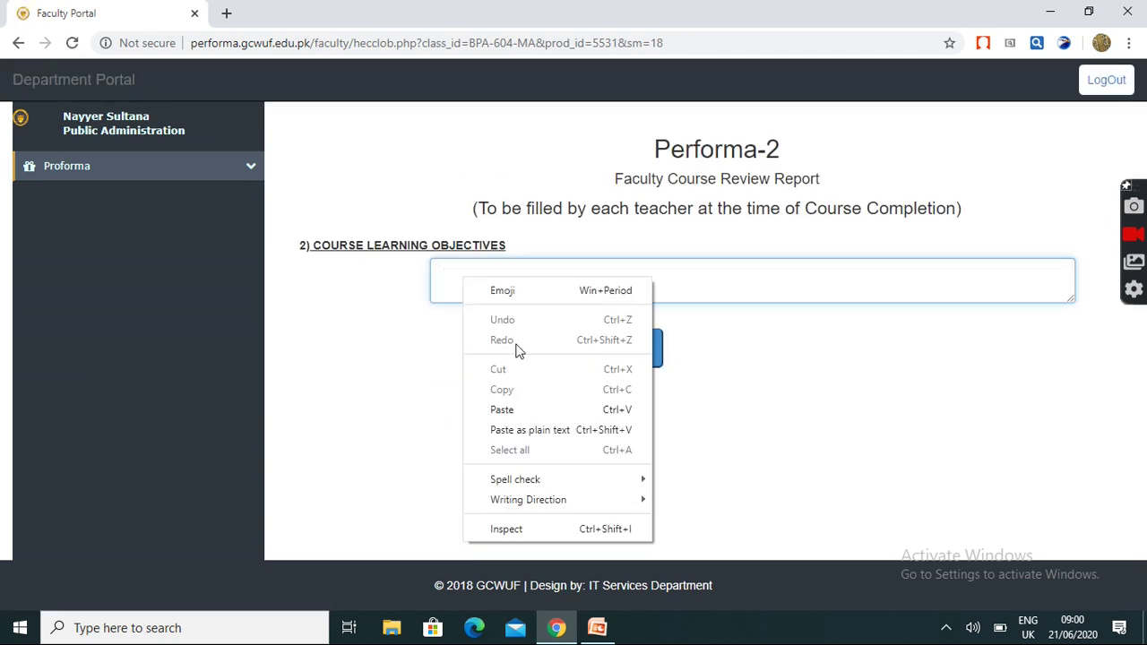
left_click(504, 411)
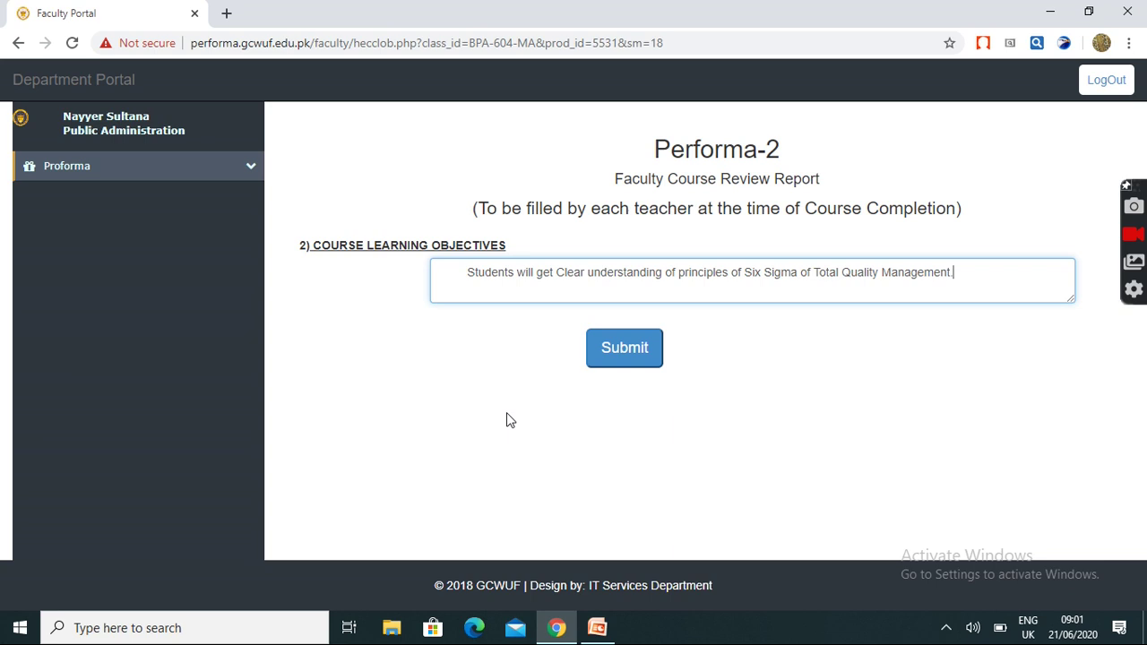
left_click(464, 276)
key("BackSpace")
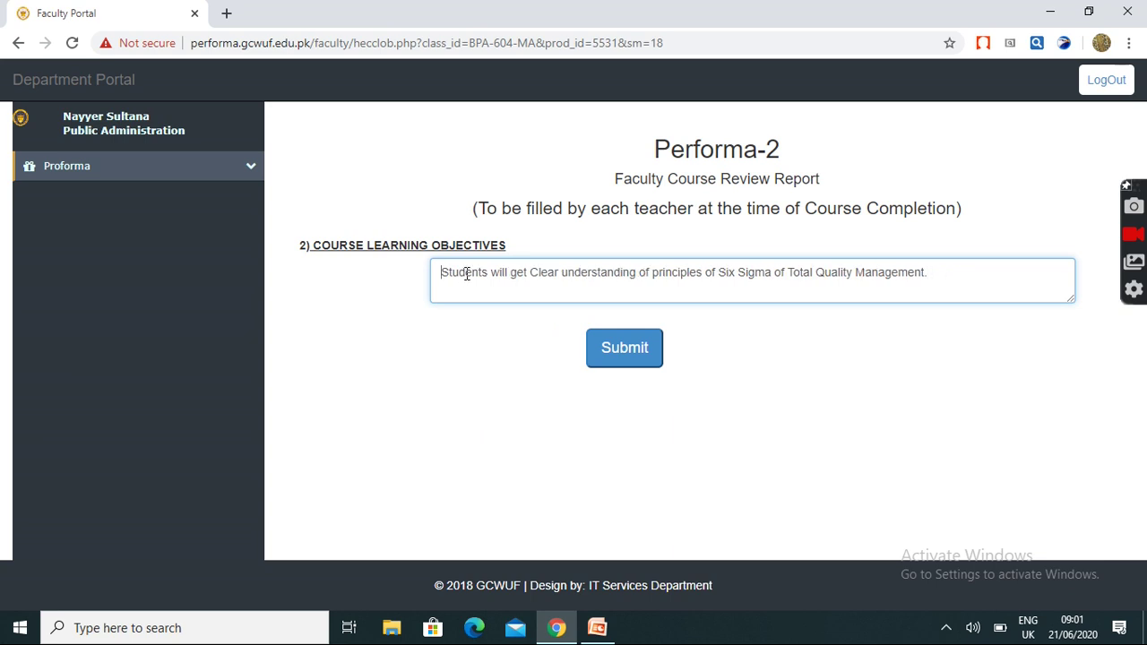
left_click(641, 352)
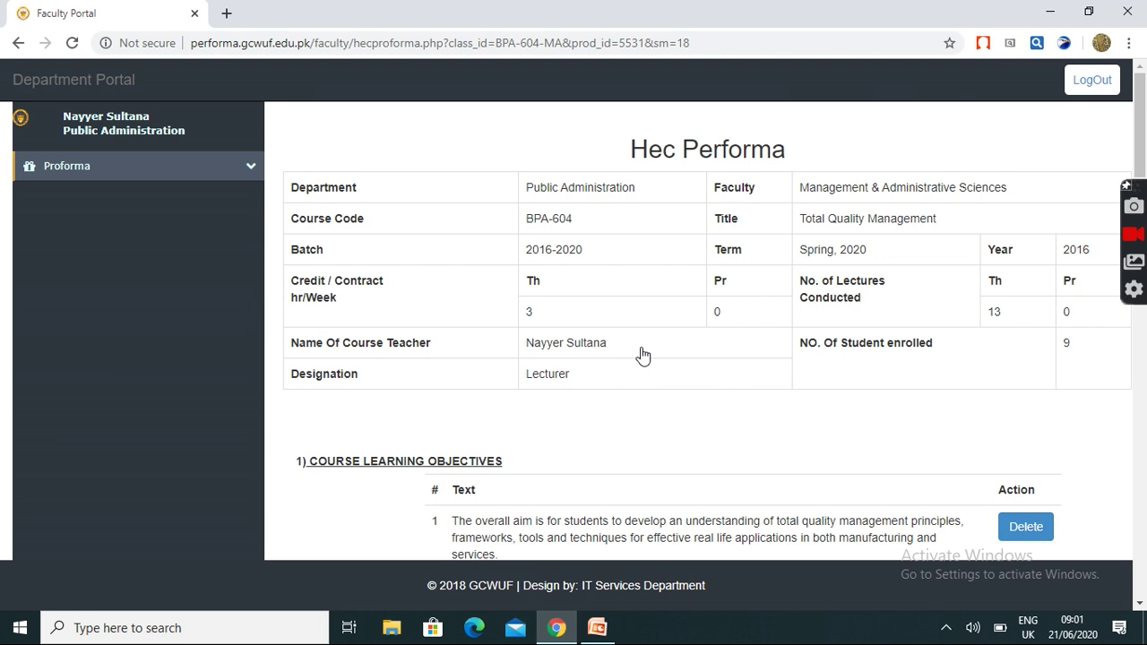
Step: Review the objectives, textbook and lecture plan sections, consult the Topics slide in PowerPoint, and return to Chrome
left_click_drag(1139, 133, 1141, 191)
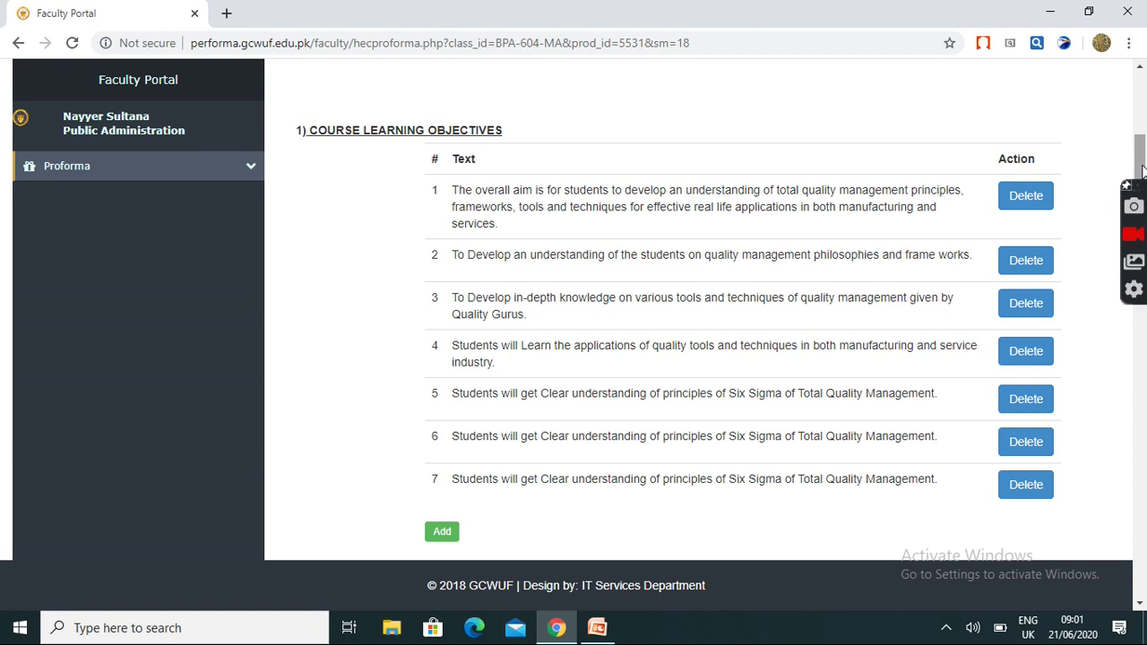
left_click_drag(1141, 171, 1141, 259)
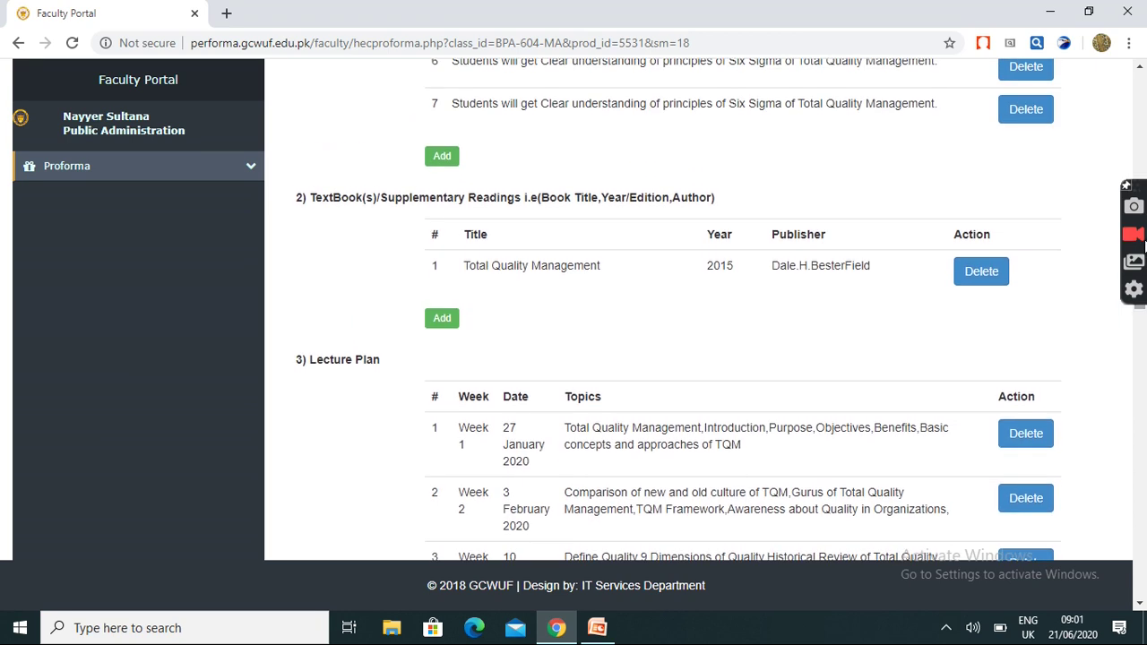
left_click(600, 624)
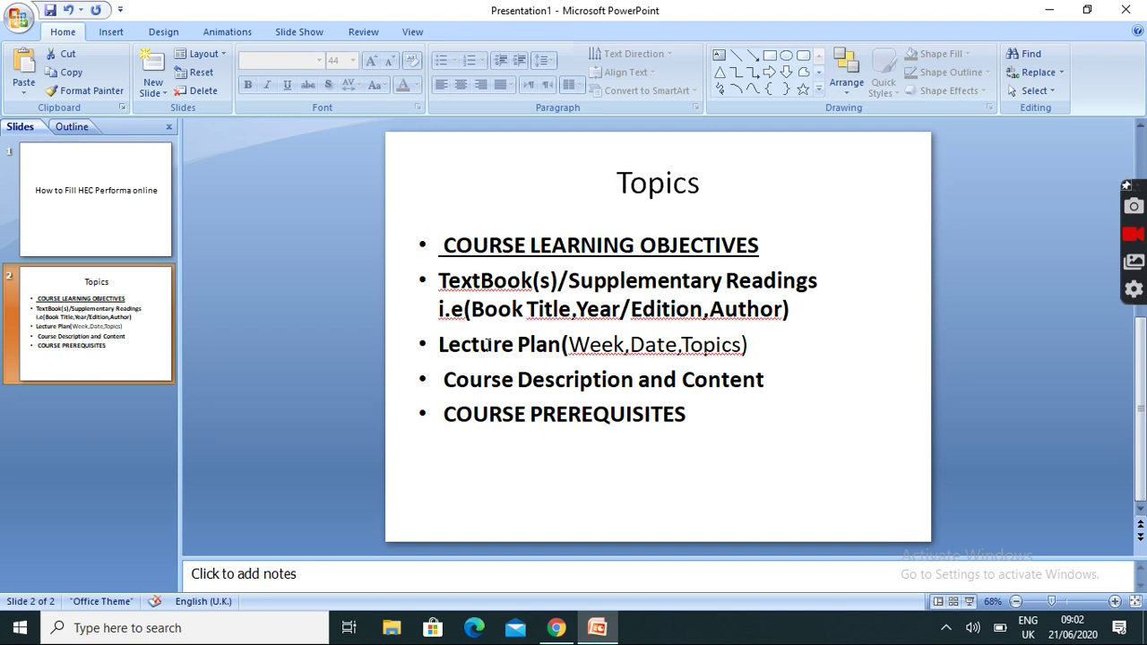
left_click(557, 627)
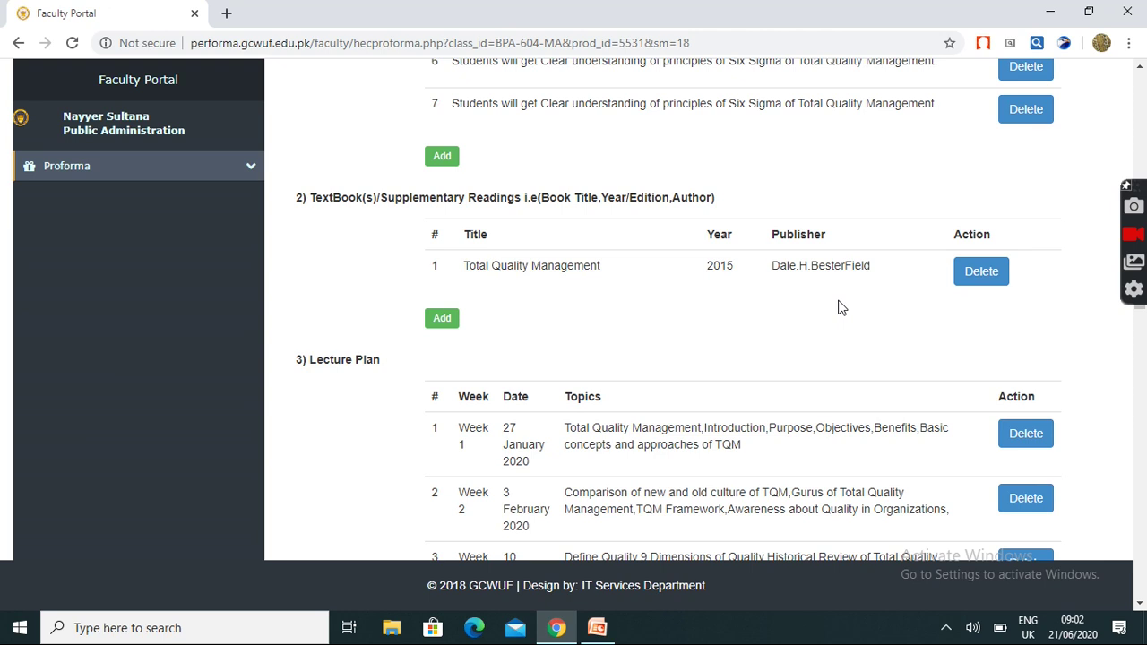
Step: Start a new textbook entry with the title Total Quality Management and the year 2013
left_click(443, 319)
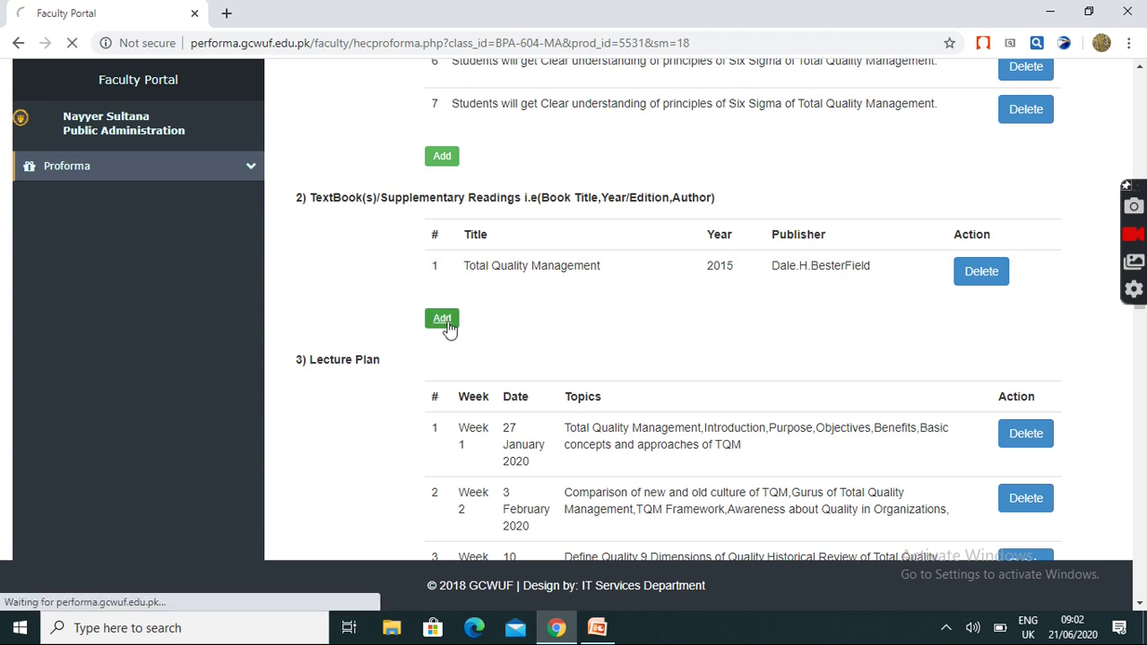
left_click(490, 291)
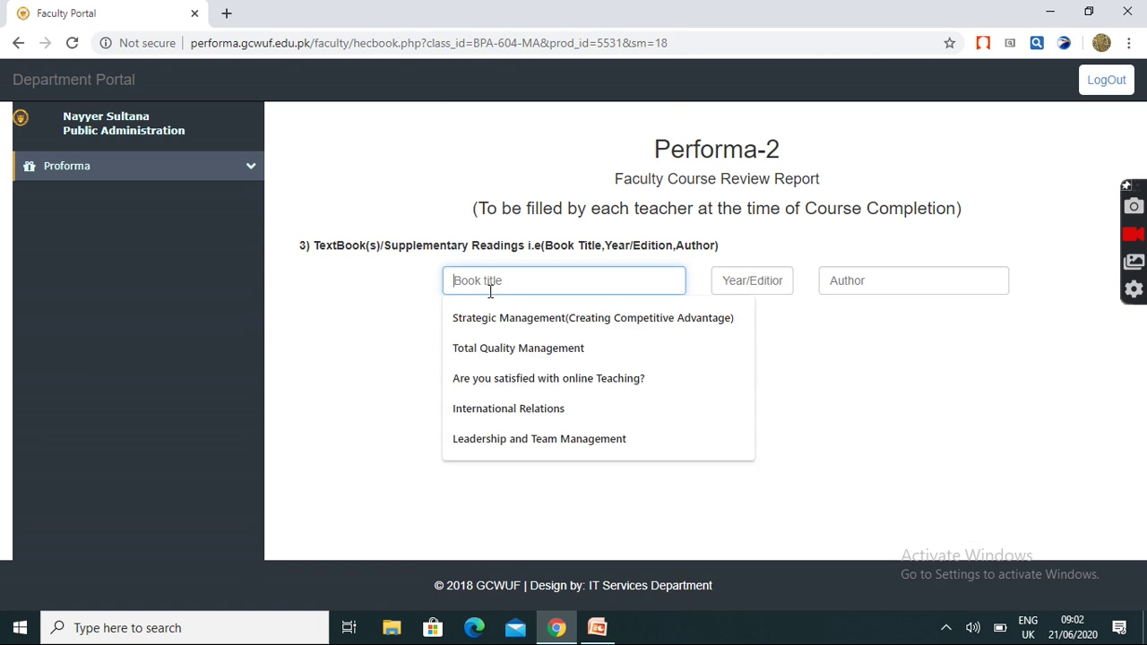
left_click(526, 340)
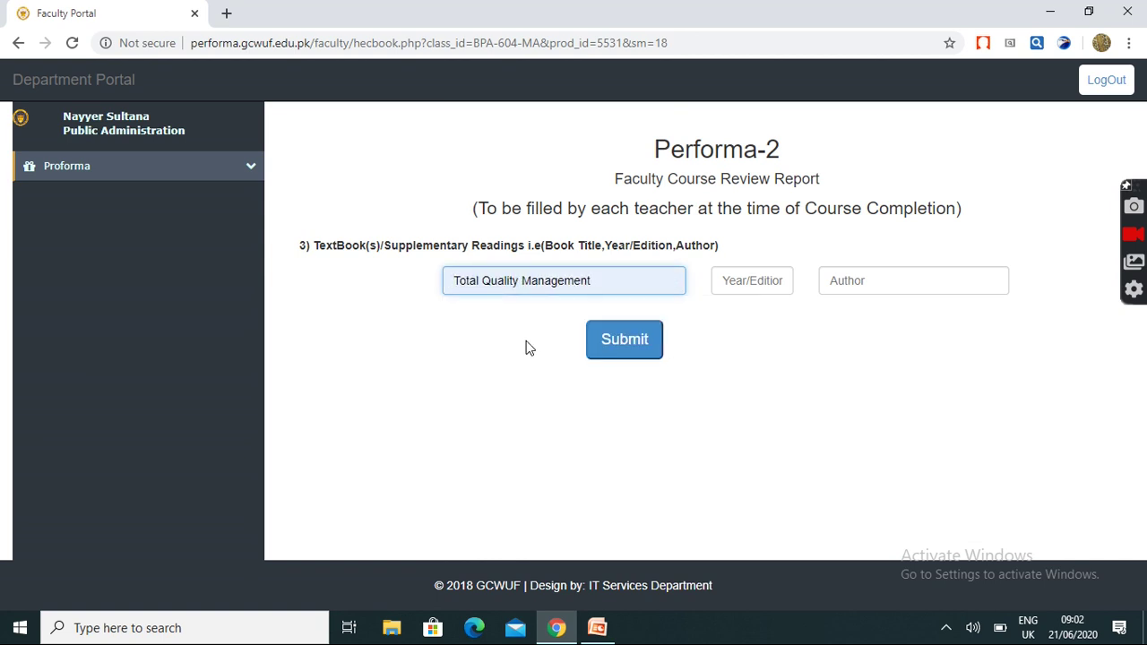
left_click(733, 285)
left_click(733, 318)
Step: Fill the author with the saved McGraw Hill Education entry, insert a slash after the last author's name, and submit the textbook
left_click(833, 279)
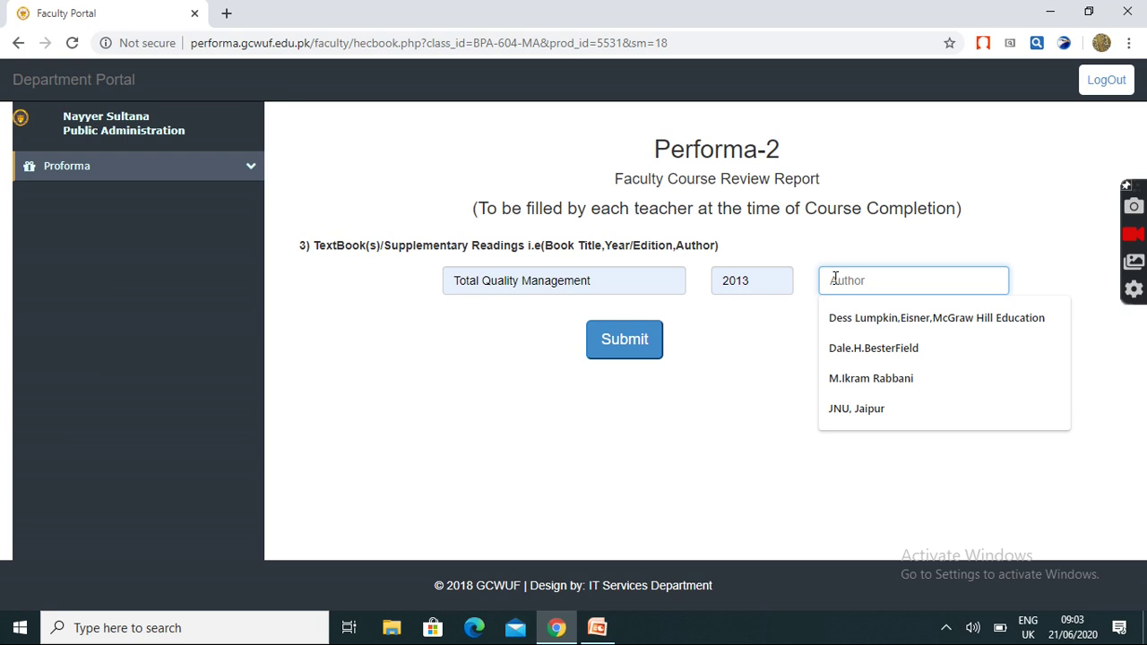
left_click(892, 313)
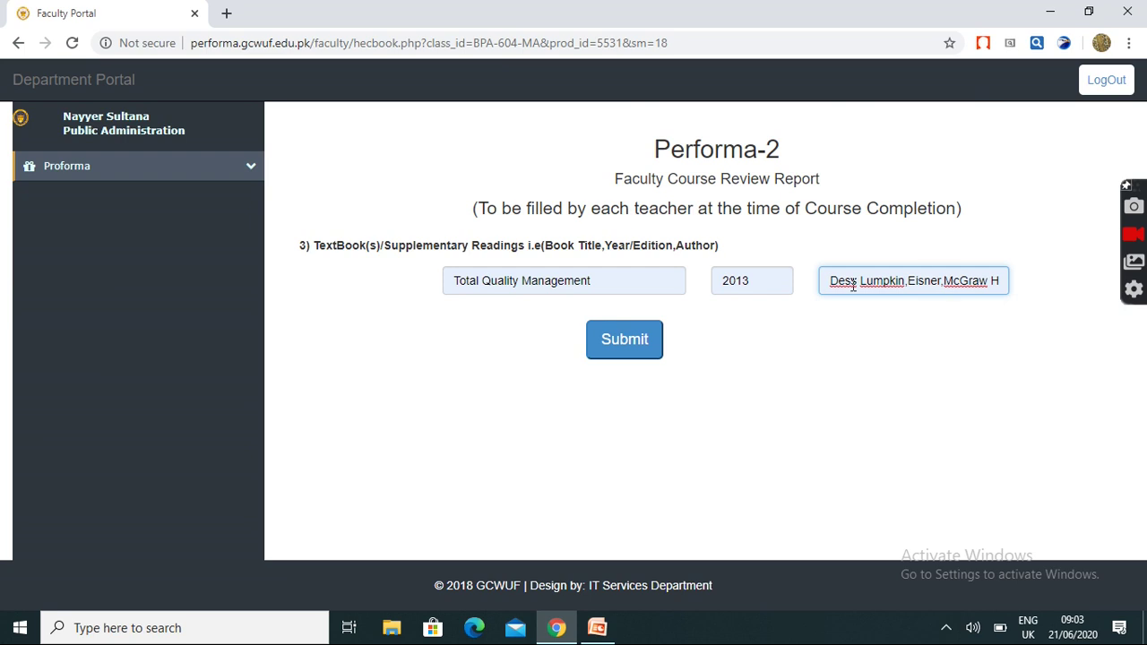
left_click(943, 286)
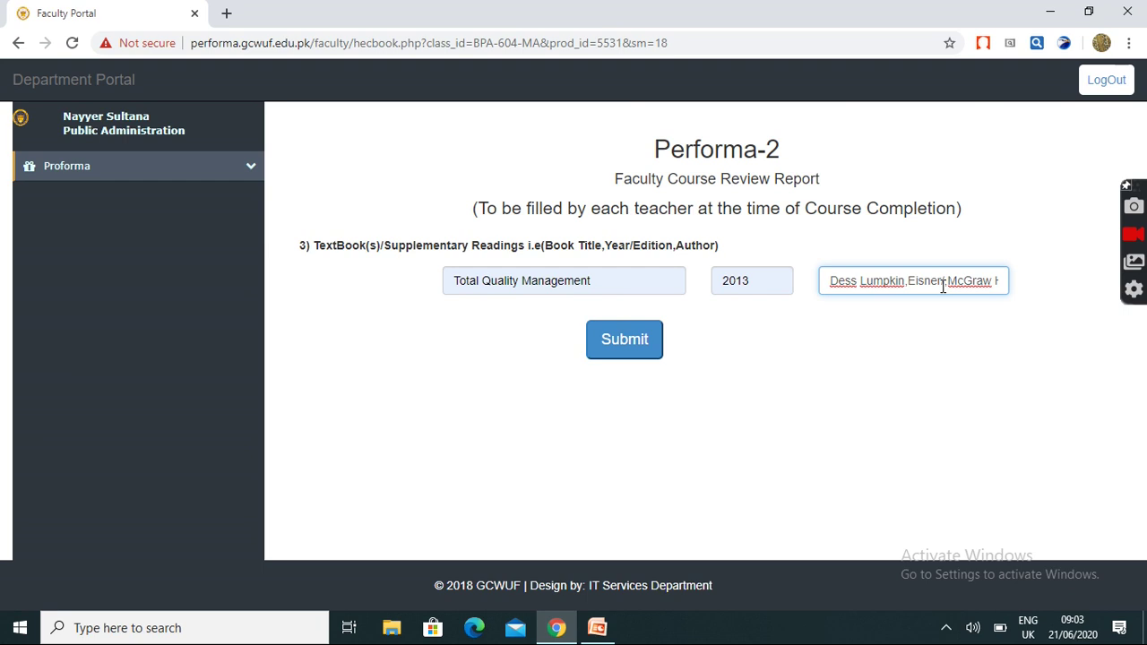
key("End")
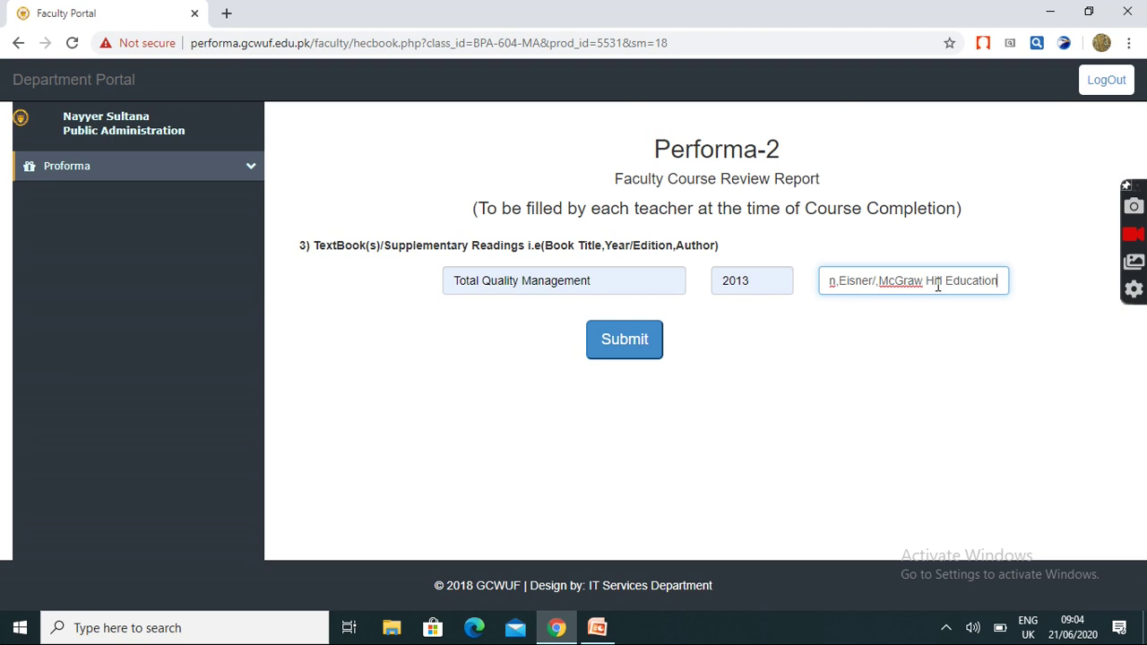
left_click(619, 268)
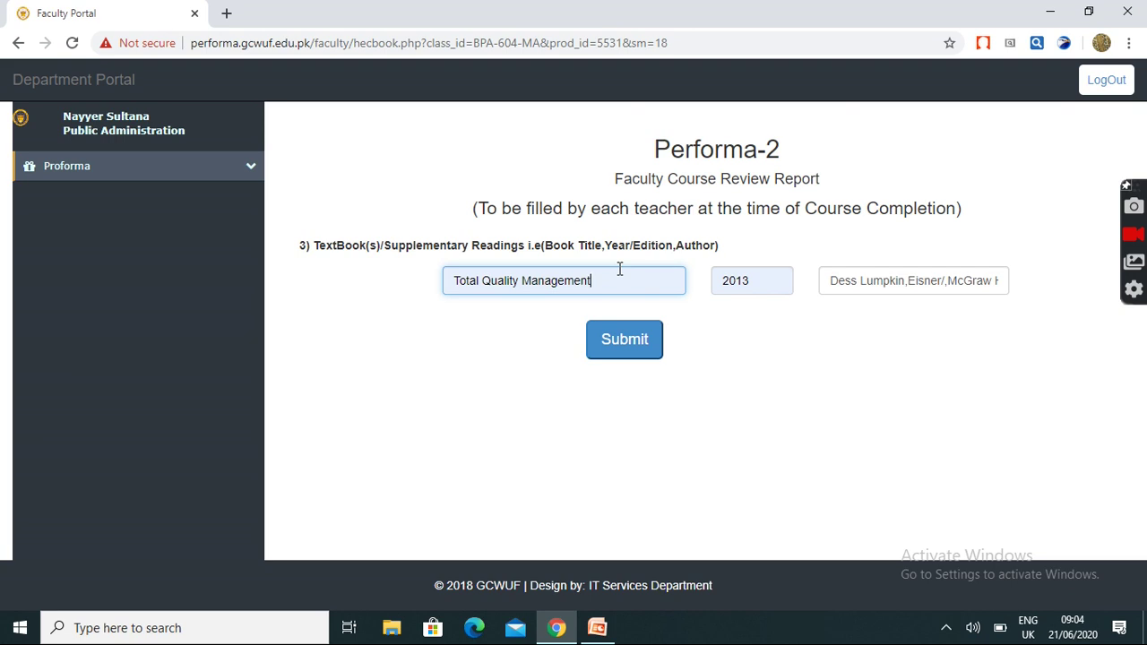
left_click(625, 340)
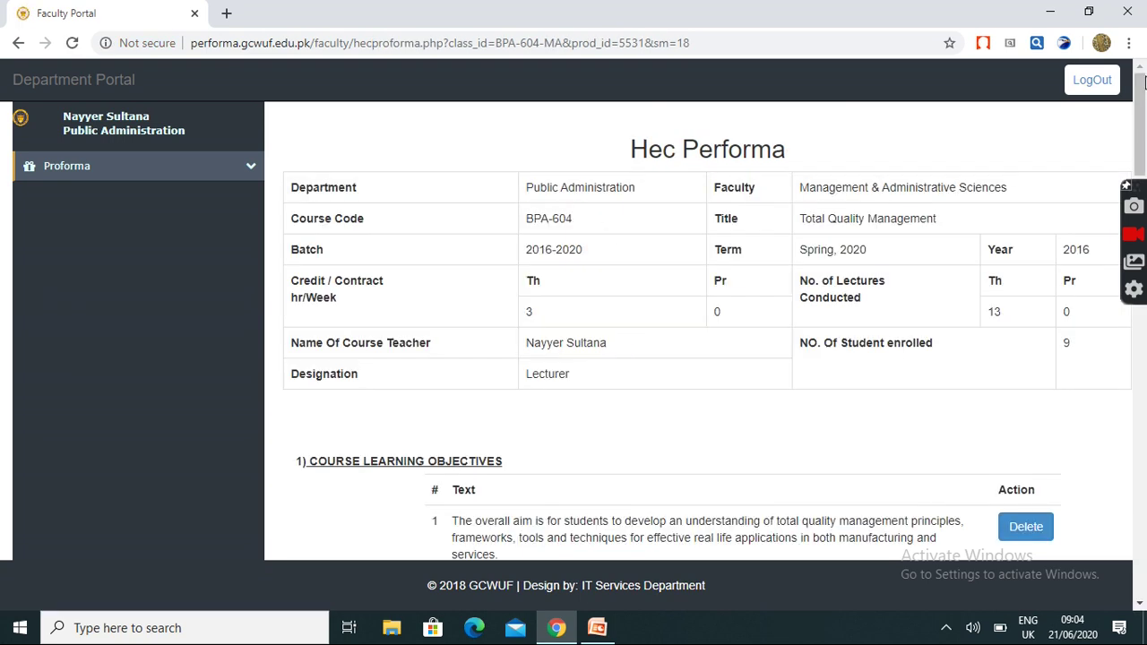
left_click_drag(1140, 99, 1141, 227)
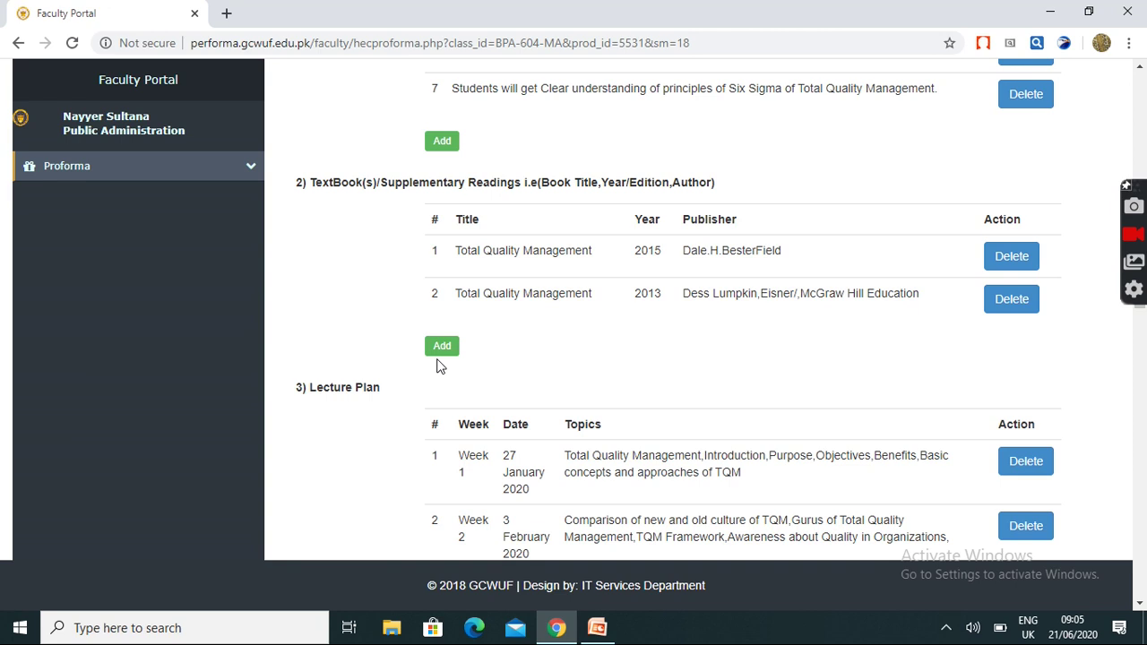
Step: Consult the Topics slide in PowerPoint, return to Chrome, and review the existing lecture plan entries
left_click(606, 629)
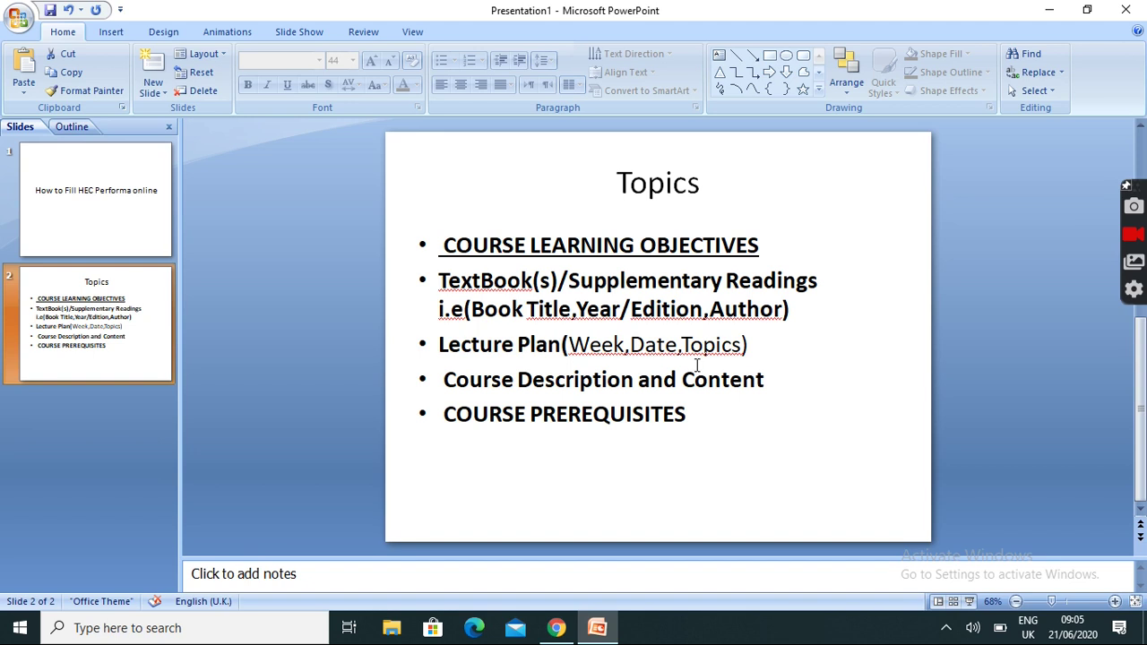
left_click(555, 628)
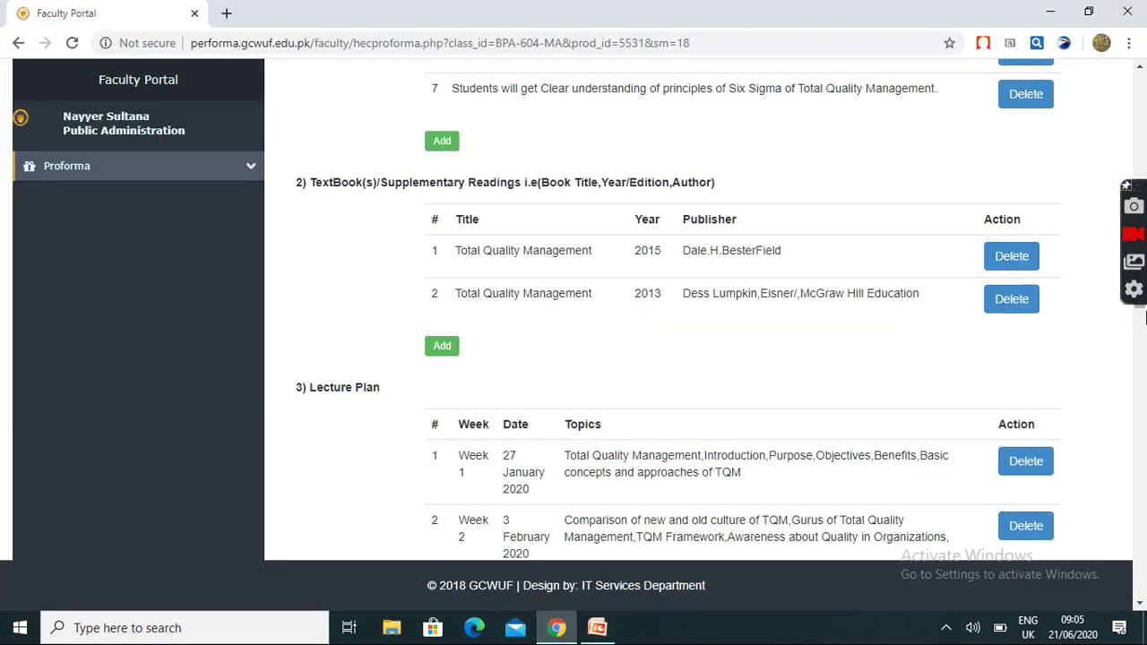
left_click(1143, 346)
left_click_drag(1144, 346, 1144, 457)
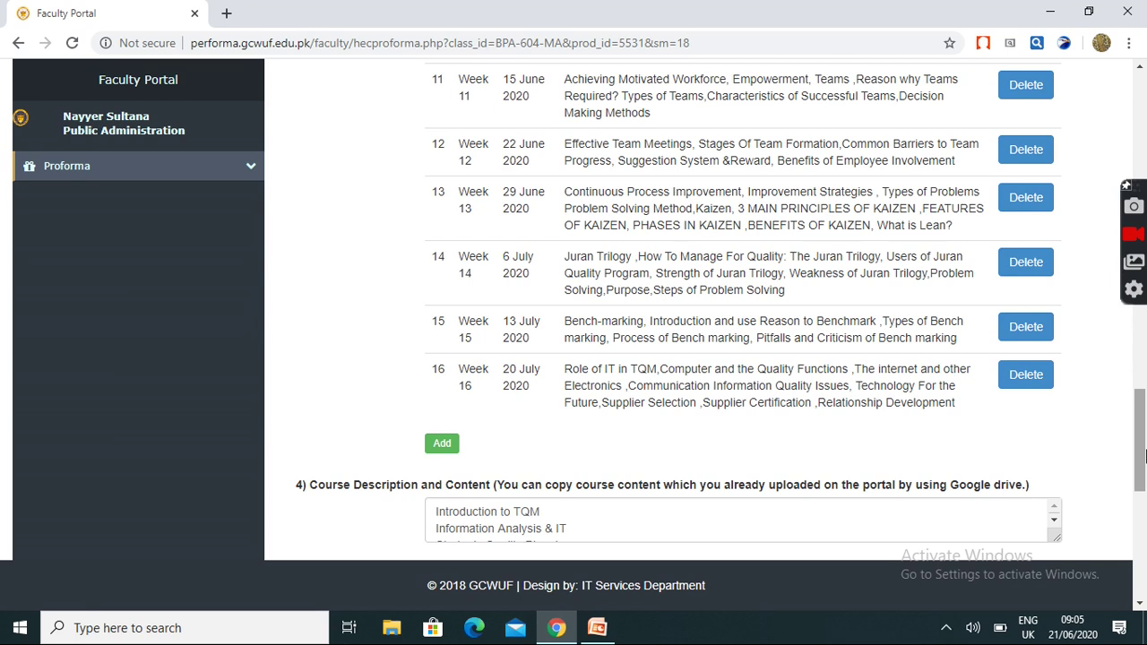
Step: Start a new lecture plan entry with Week 1 and the date 27,28 January 2020
left_click(442, 445)
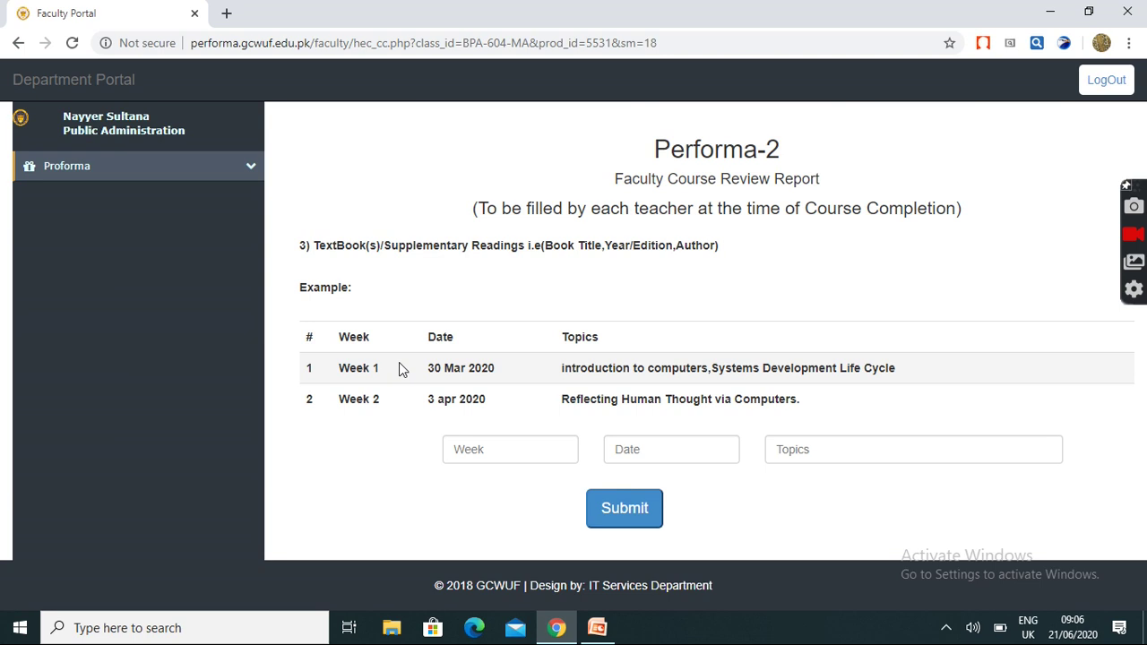
left_click(501, 448)
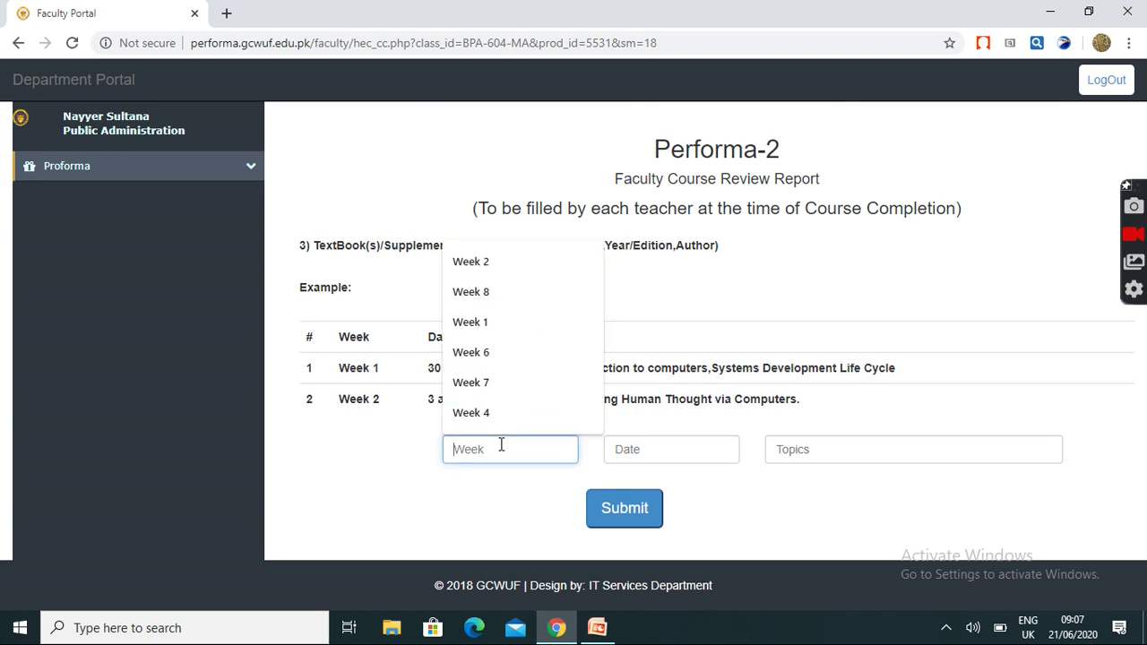
left_click(473, 329)
left_click(656, 449)
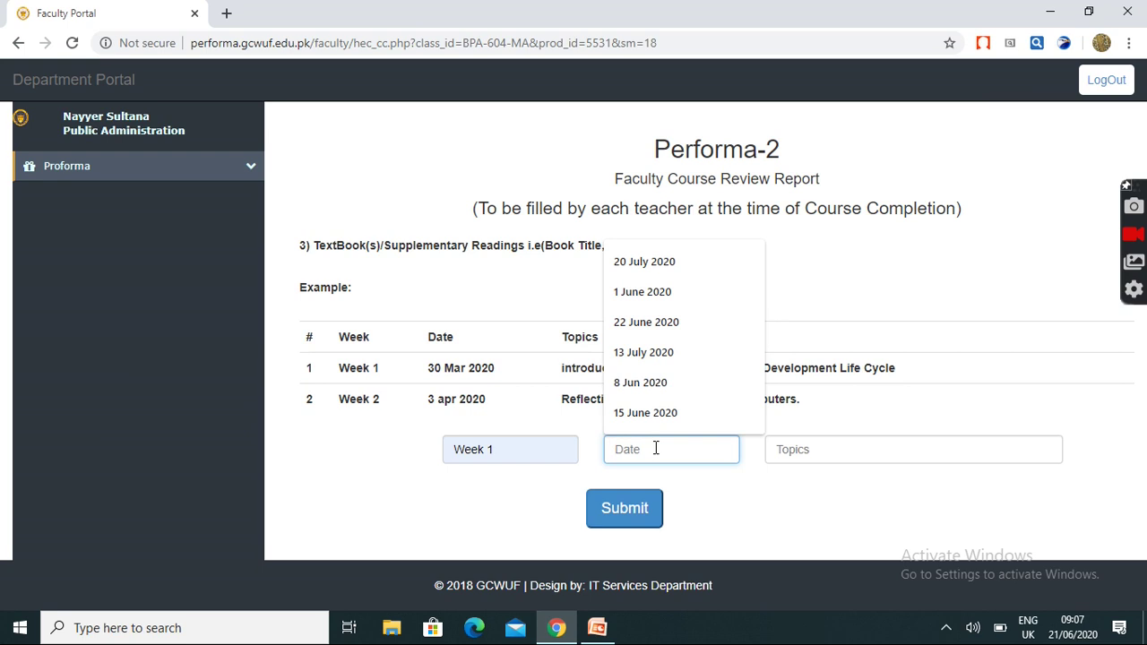
type("27 January 2020")
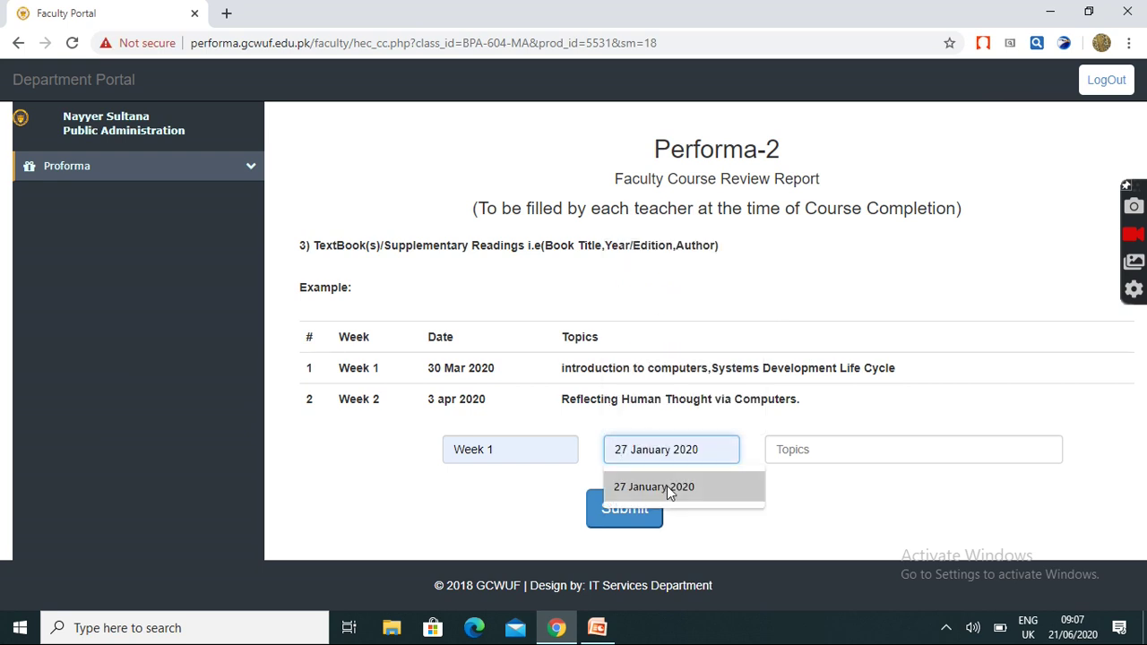
left_click(671, 498)
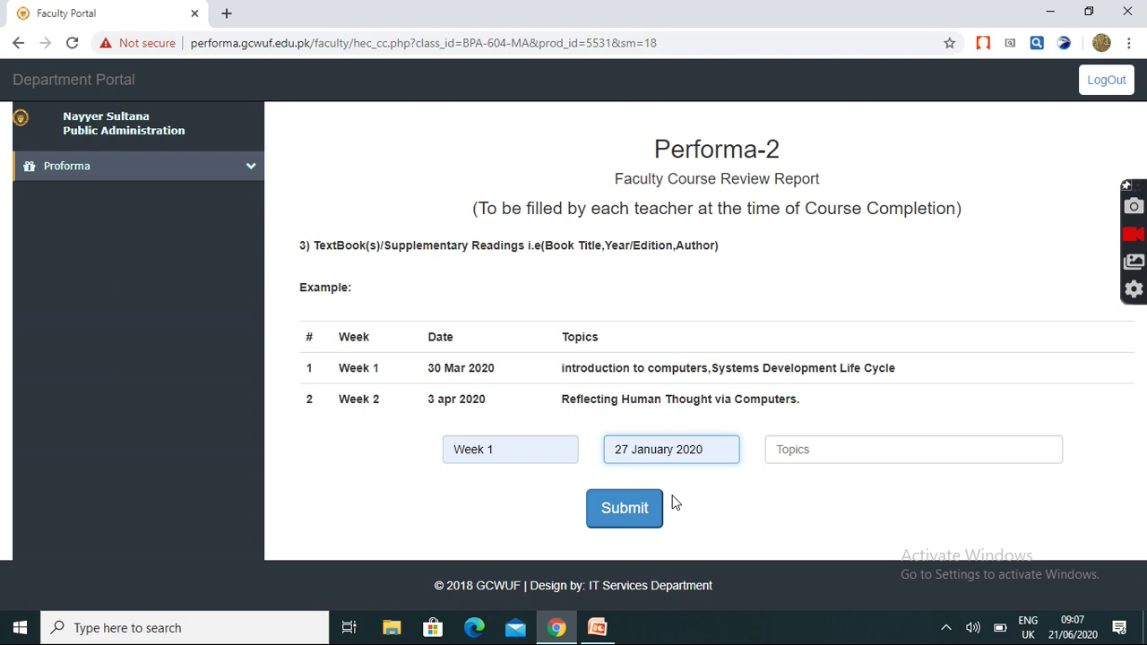
left_click(626, 448)
type(",28")
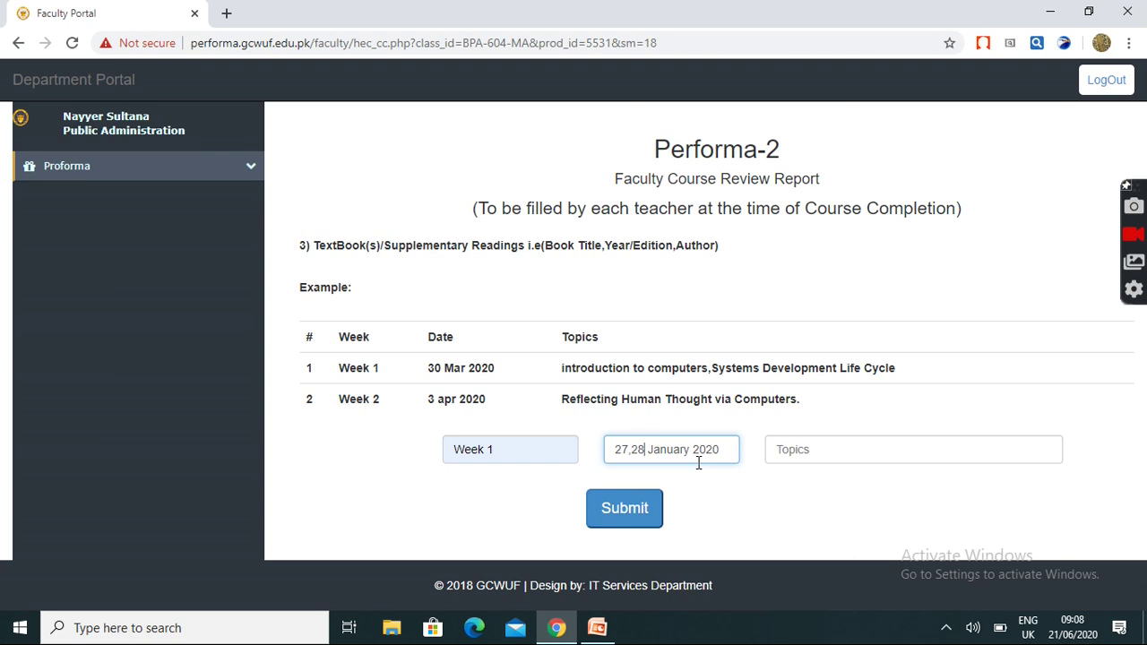
left_click(645, 449)
Step: Enter the topics "Students will get Clear understanding of principles of Six Sigma of Total Quality Management." and submit the lecture plan entry
left_click(849, 449)
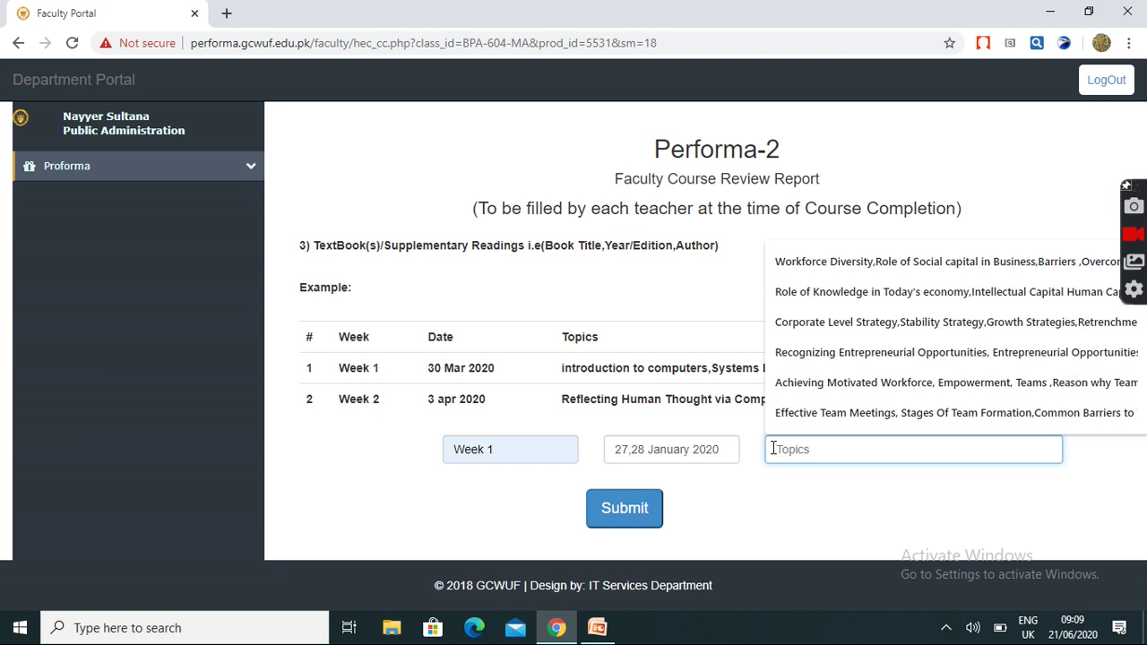
type("principles of Six Sigma of Total Quality Management")
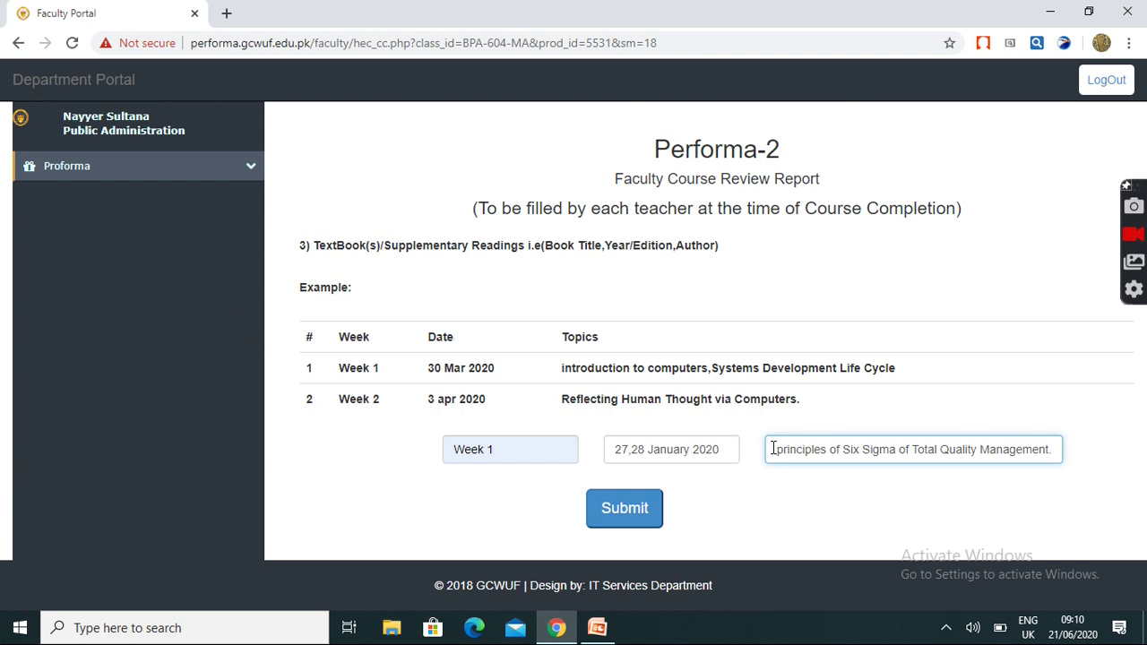
left_click(865, 448)
left_click(601, 518)
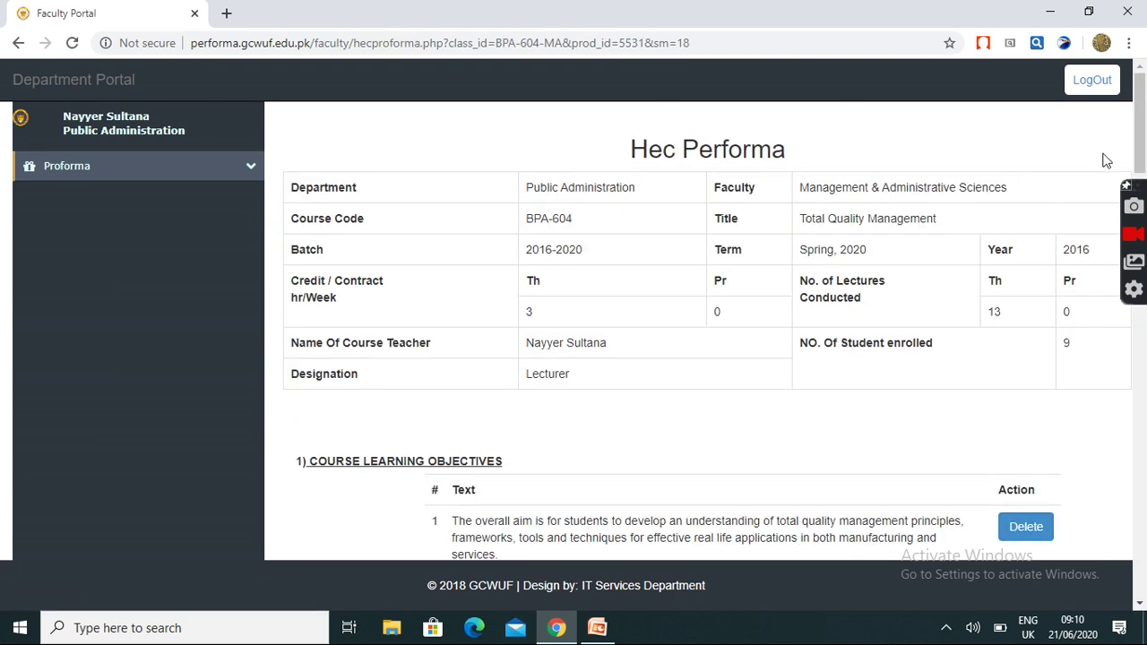
Step: Copy the topics text of the newly added Week 1 entry at the end of the lecture plan
scroll(1144, 123, "down", 8)
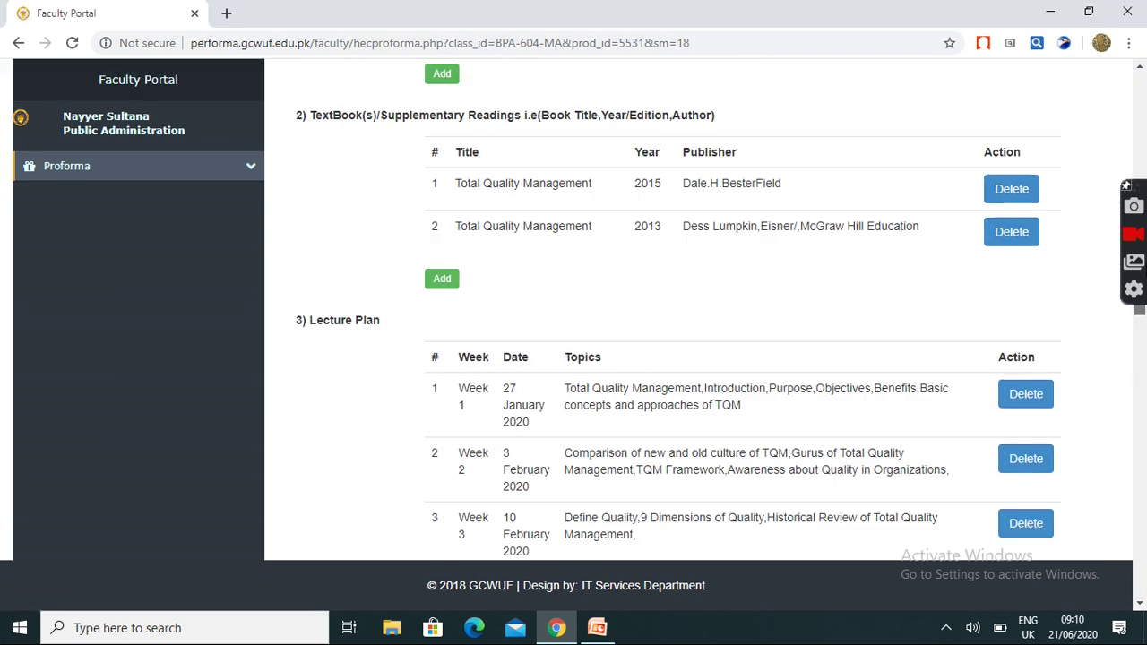
scroll(1144, 318, "down", 3)
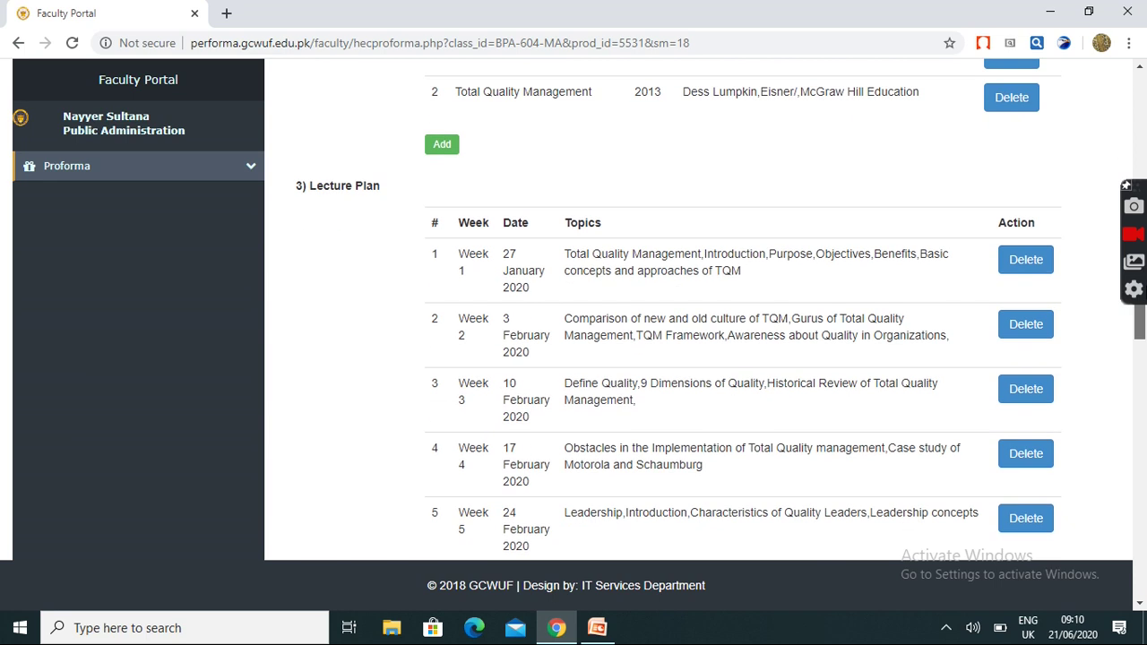
left_click_drag(1143, 318, 1143, 462)
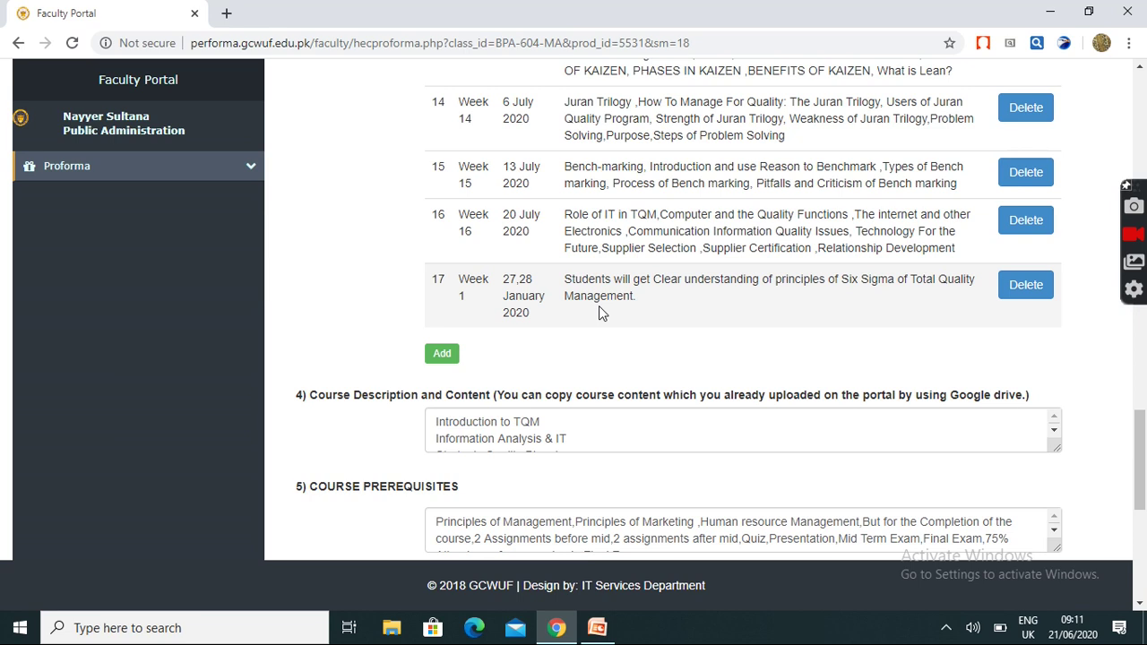
left_click_drag(637, 304, 563, 280)
right_click(583, 279)
left_click(617, 290)
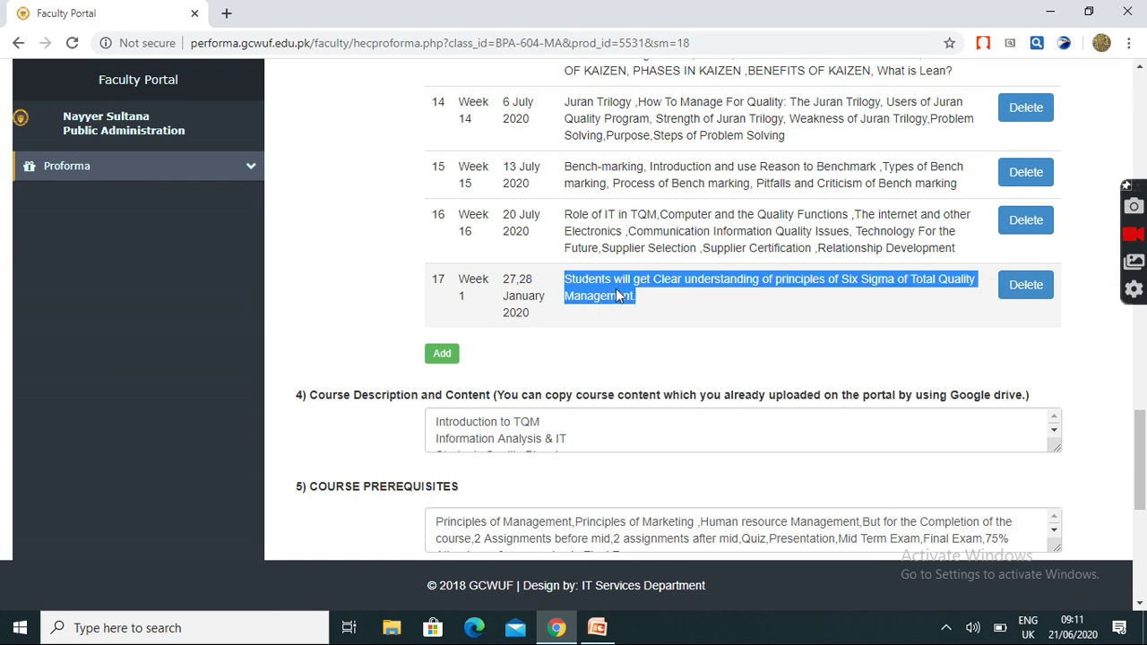
Step: Start another lecture plan entry with the copied topics text, replacing the word "Sigma" with "..nnmmnnnn"
left_click(442, 354)
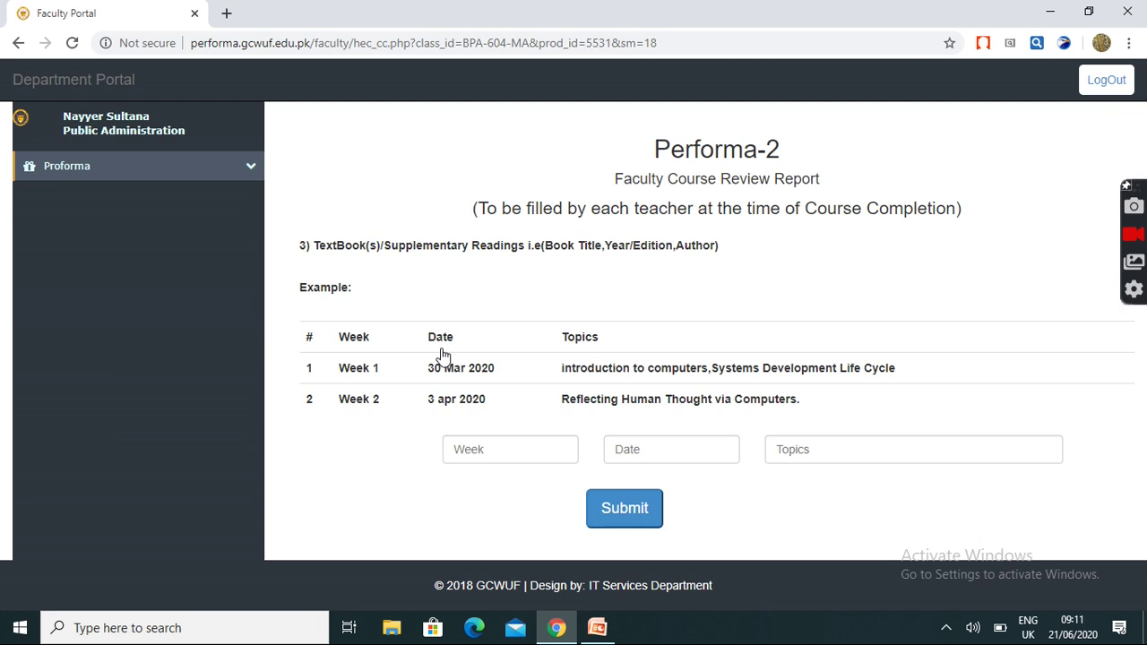
left_click(804, 448)
key("ctrl+v")
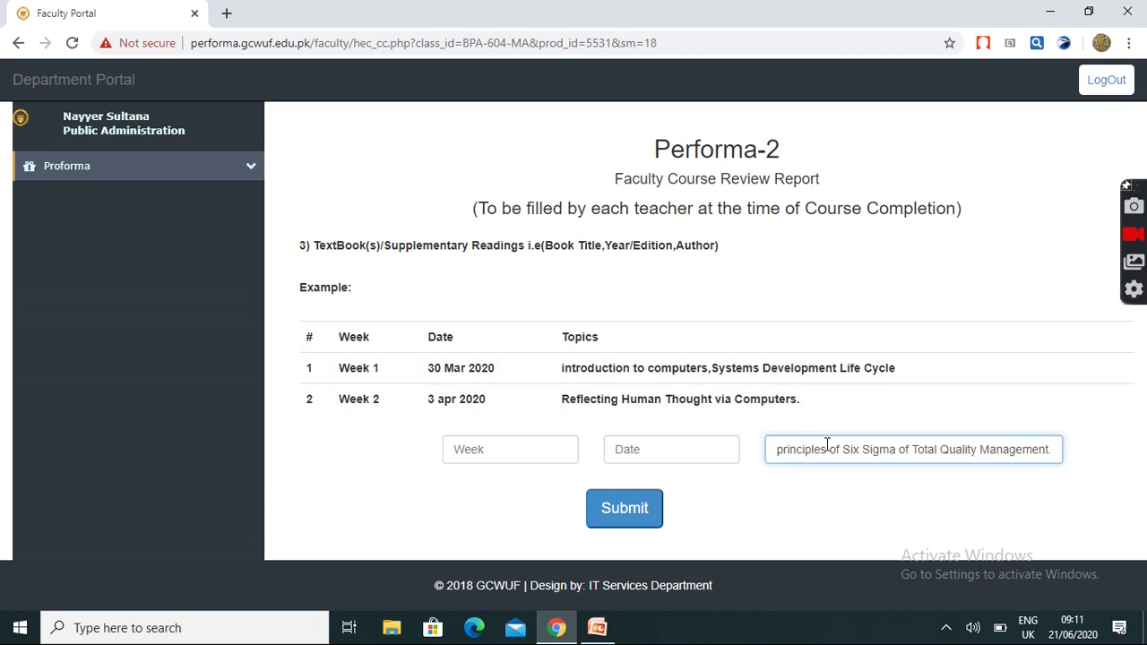
double_click(883, 449)
type("..nnmm")
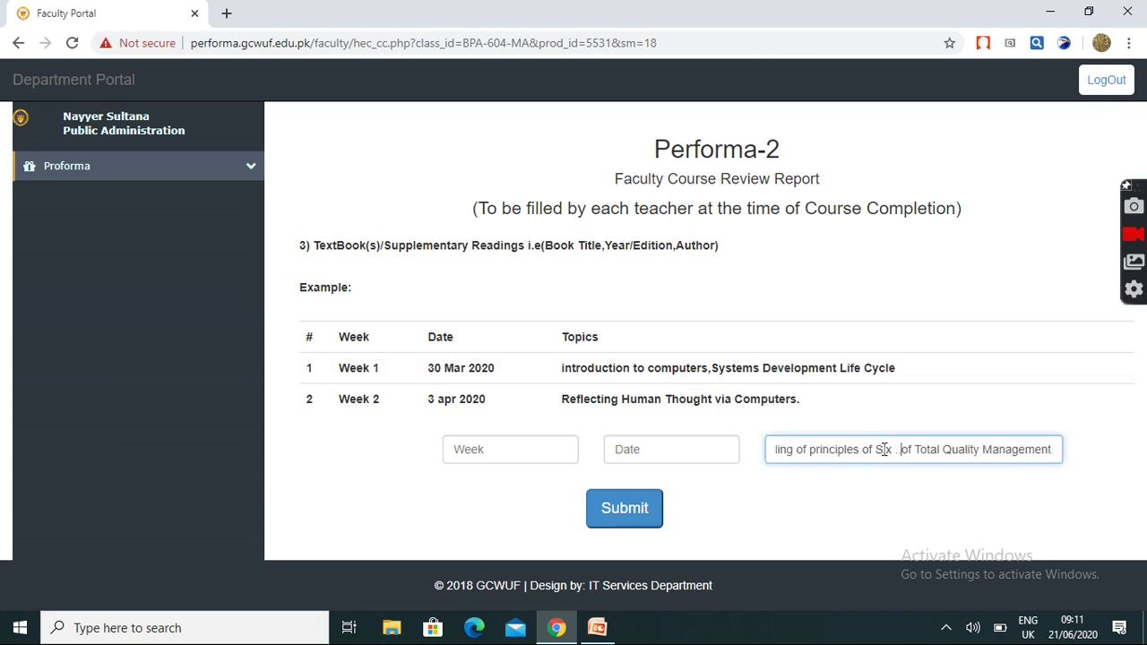
type("nnnn")
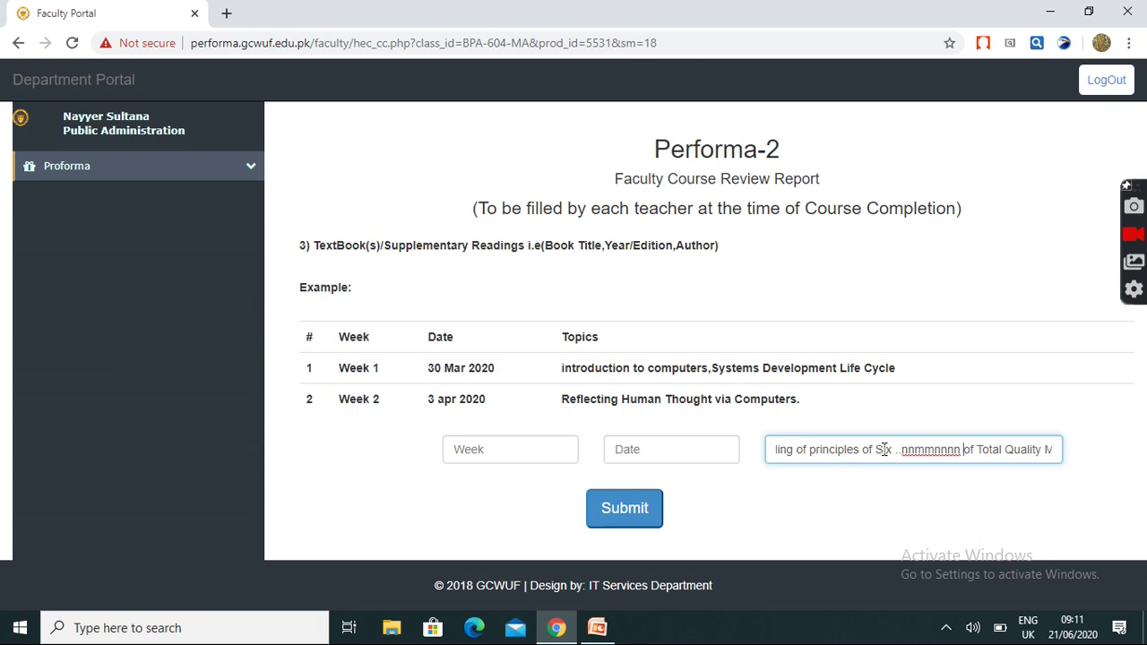
Step: Set the entry's week to Week 4 and its date to 15 June 2020, and submit it
left_click(499, 451)
left_click(490, 405)
left_click(639, 445)
left_click(642, 410)
left_click(630, 511)
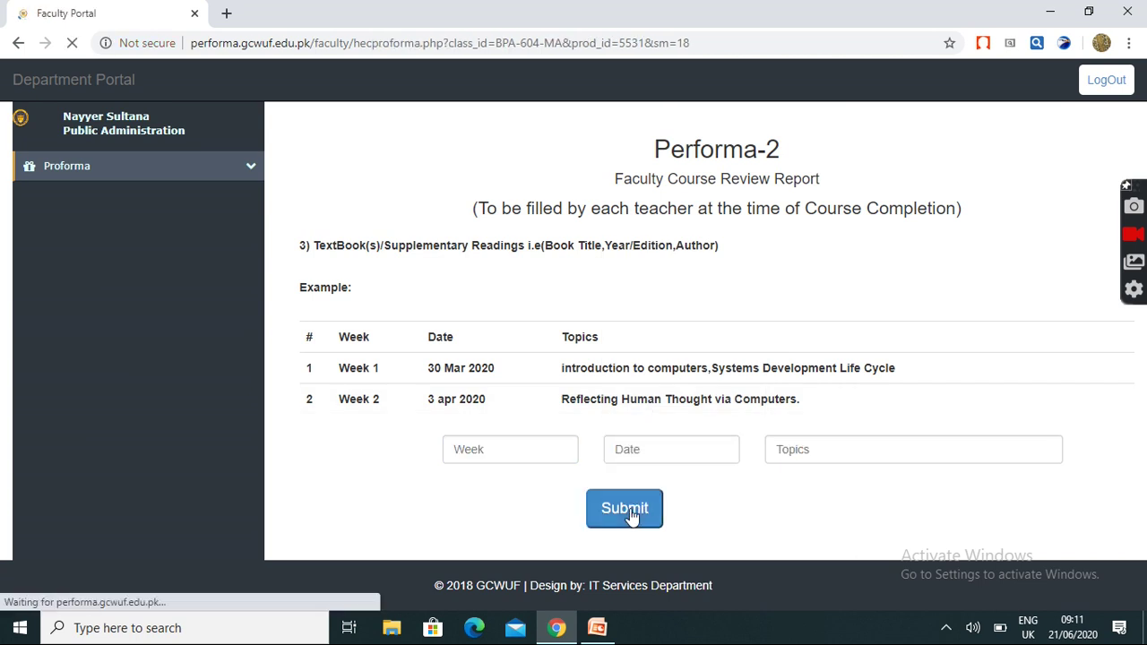
Step: Reuse the topics text of the 27,28 January 2020 entry as the topics of a new lecture plan entry
left_click_drag(1143, 106, 1144, 434)
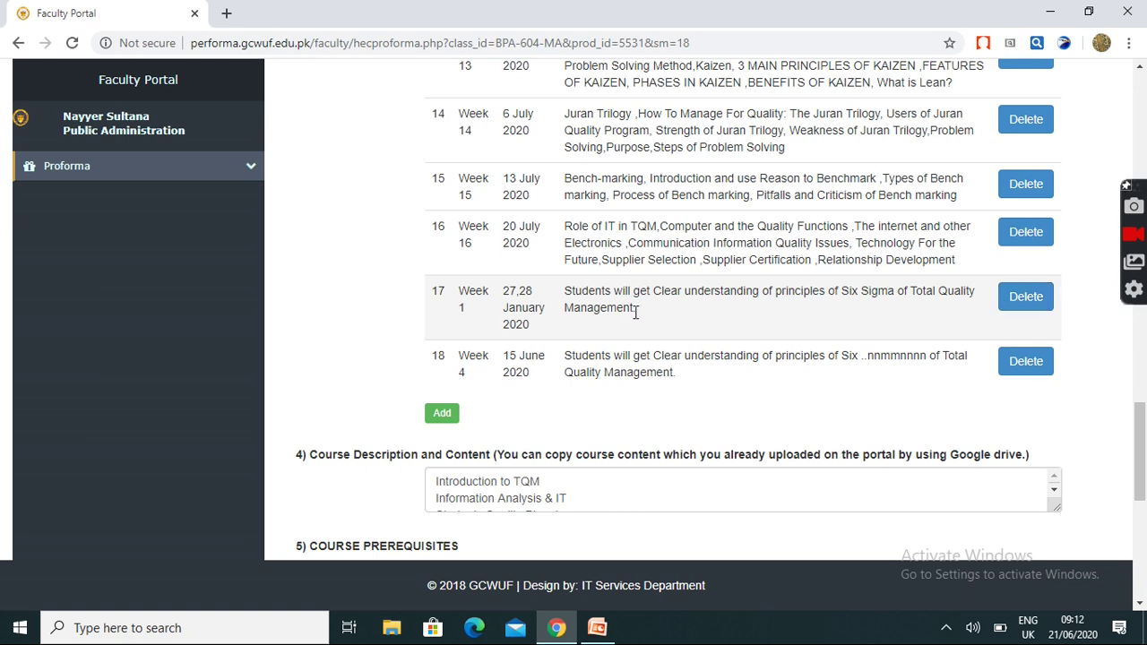
left_click_drag(635, 308, 564, 295)
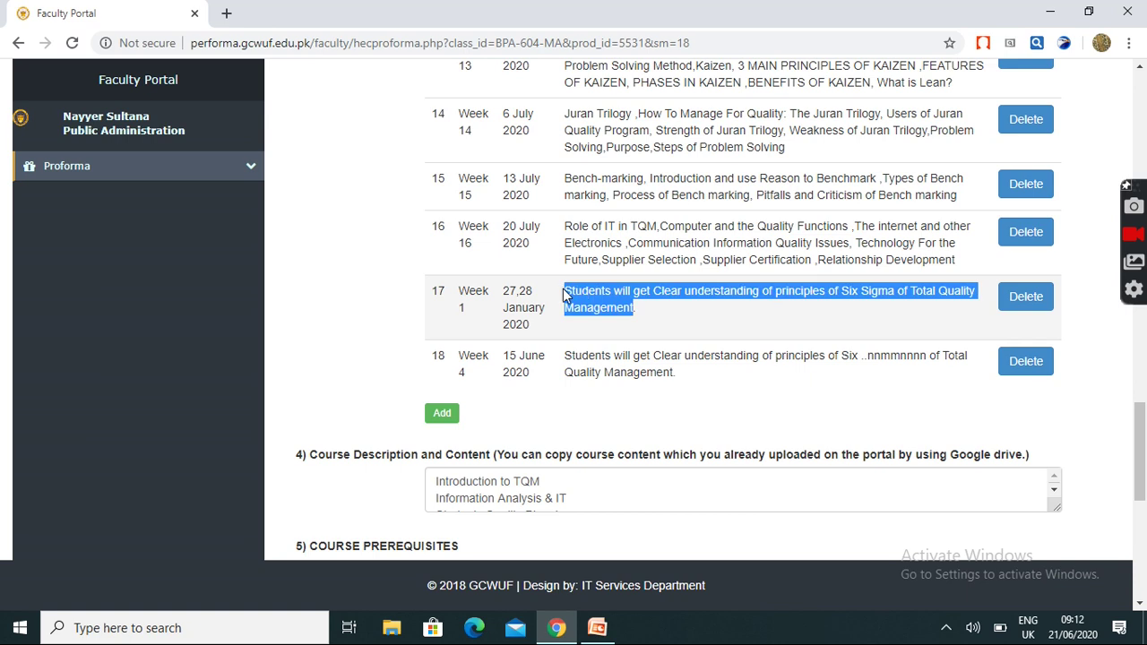
left_click(443, 415)
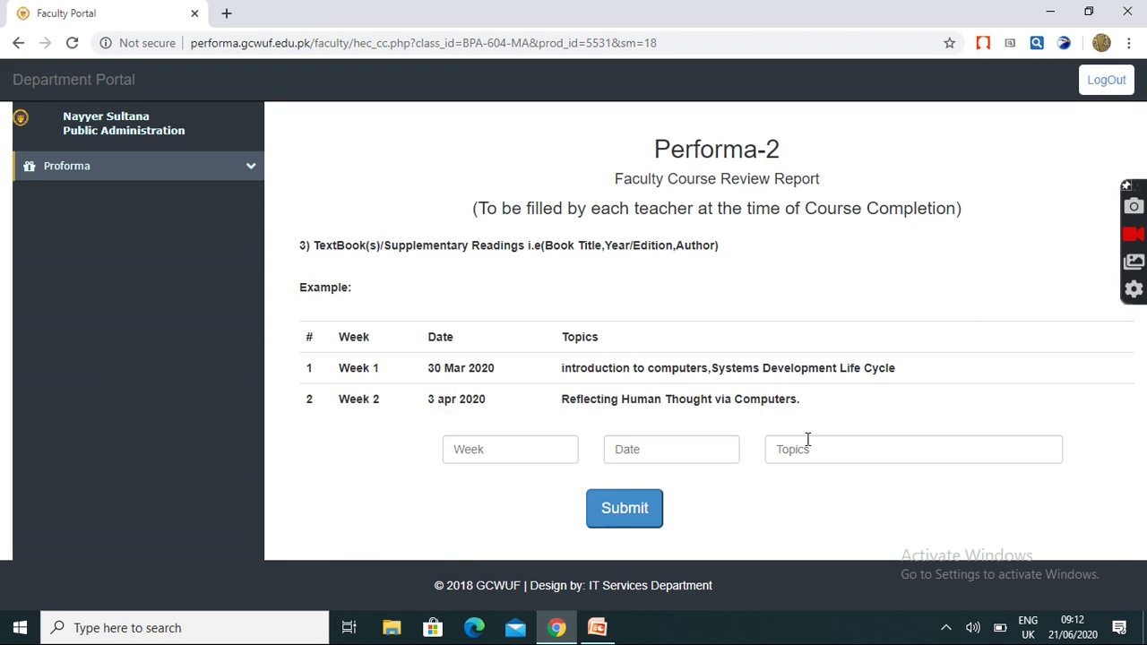
left_click(802, 442)
key("ctrl+v")
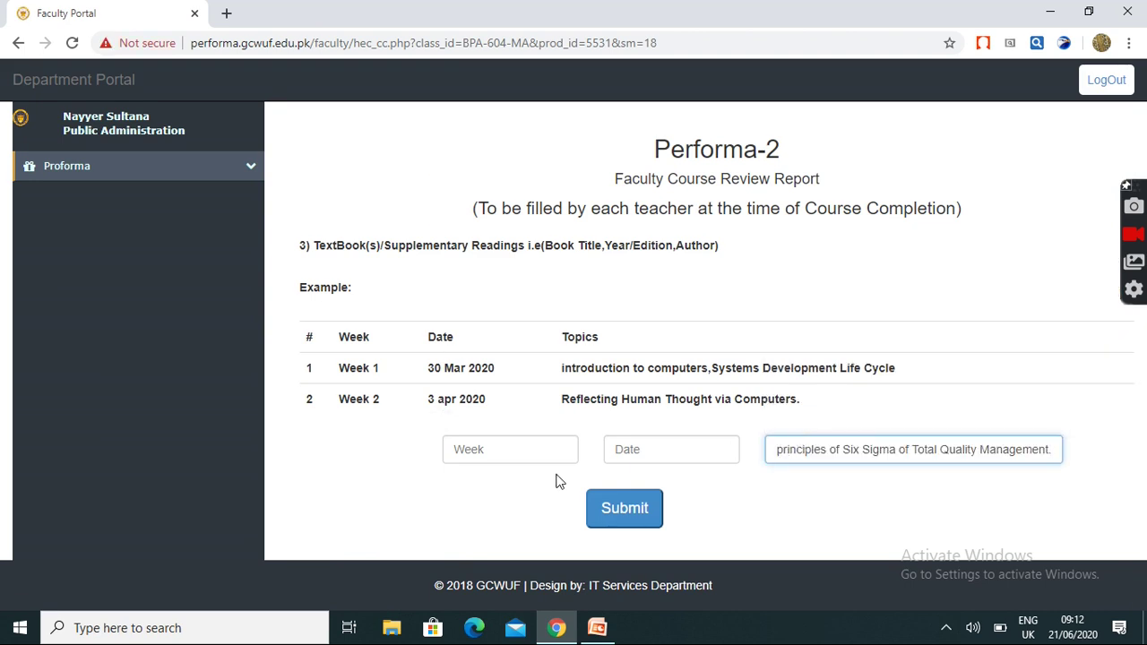
Step: Set the new entry's week to Week 7 and its date to 15 June 2020, and submit it
left_click(492, 448)
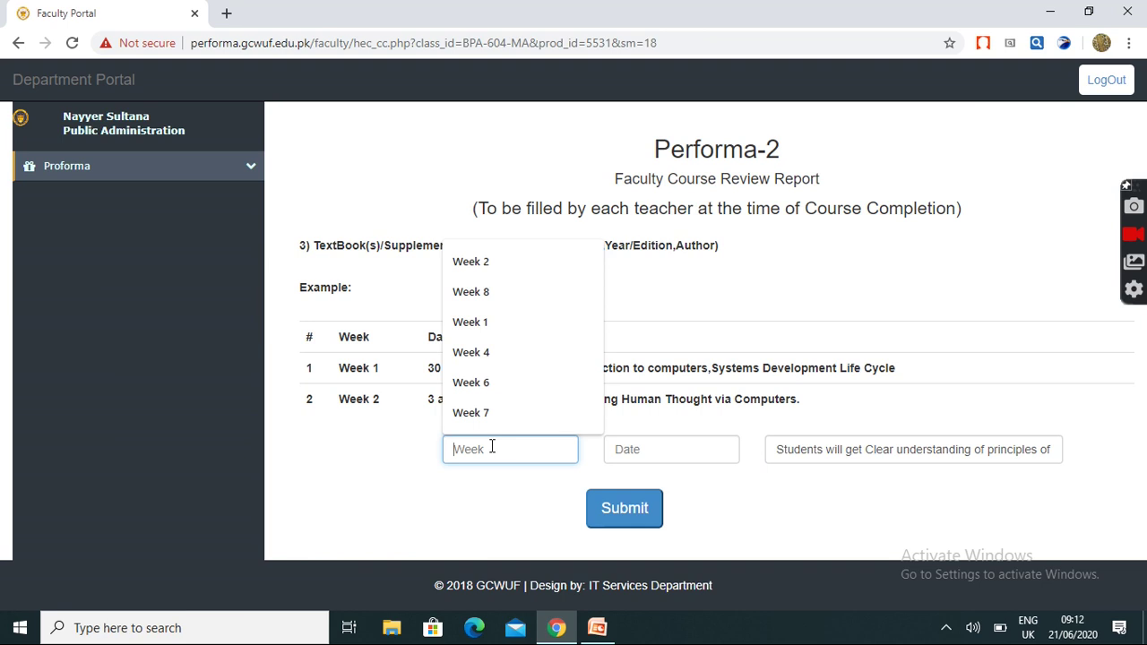
type("w")
left_click(481, 412)
left_click(615, 446)
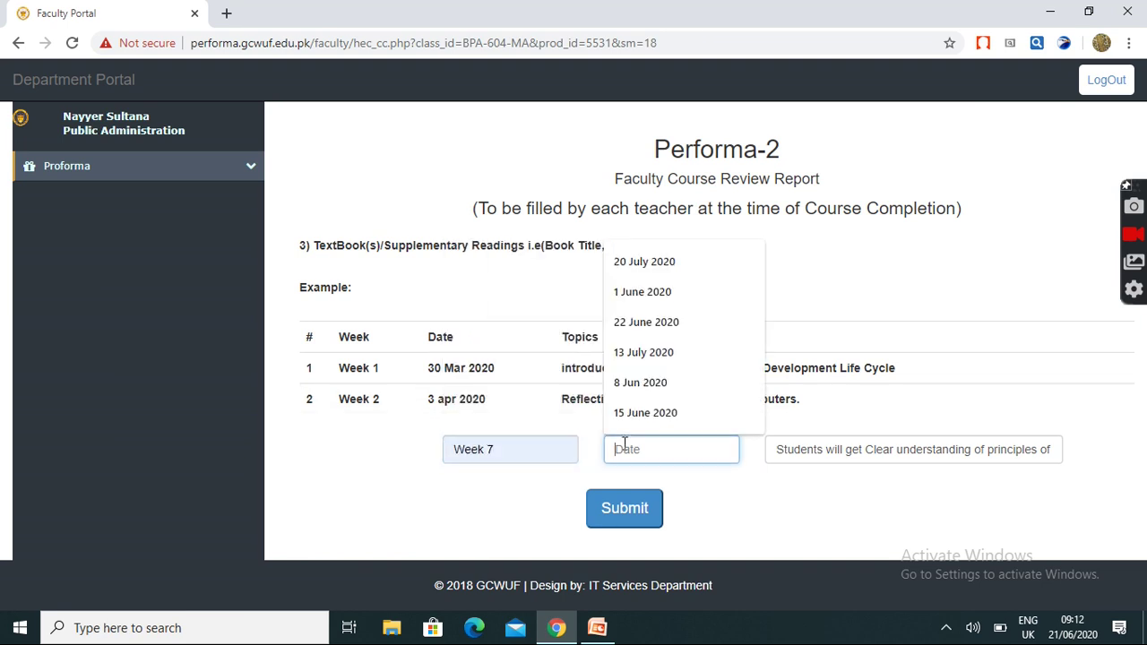
left_click(643, 414)
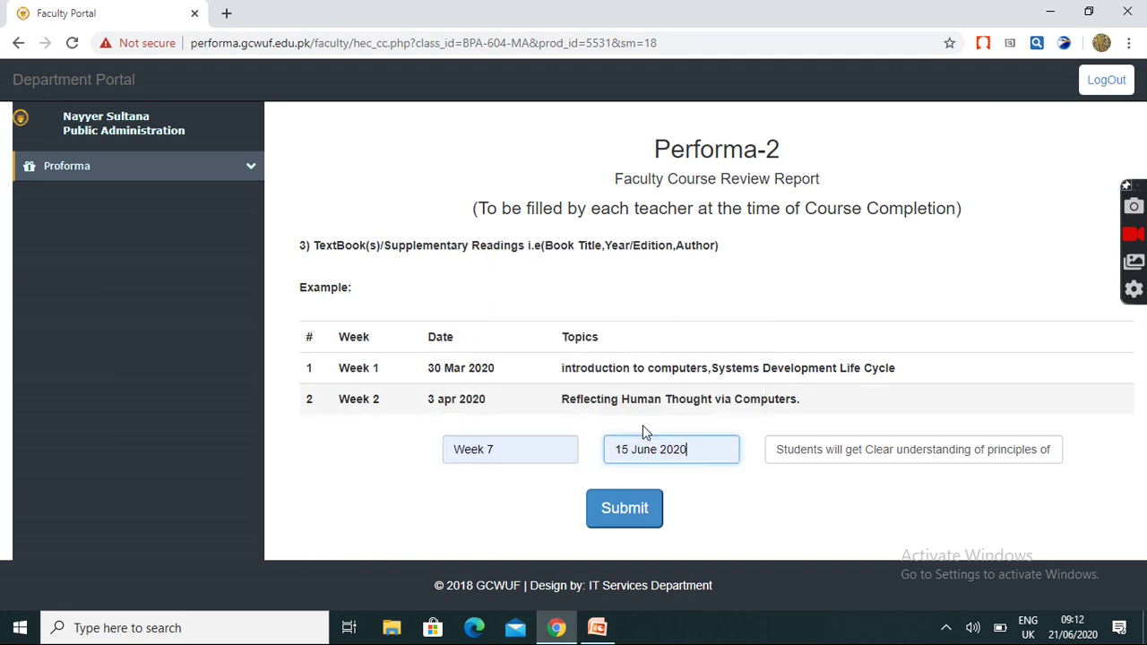
left_click(627, 524)
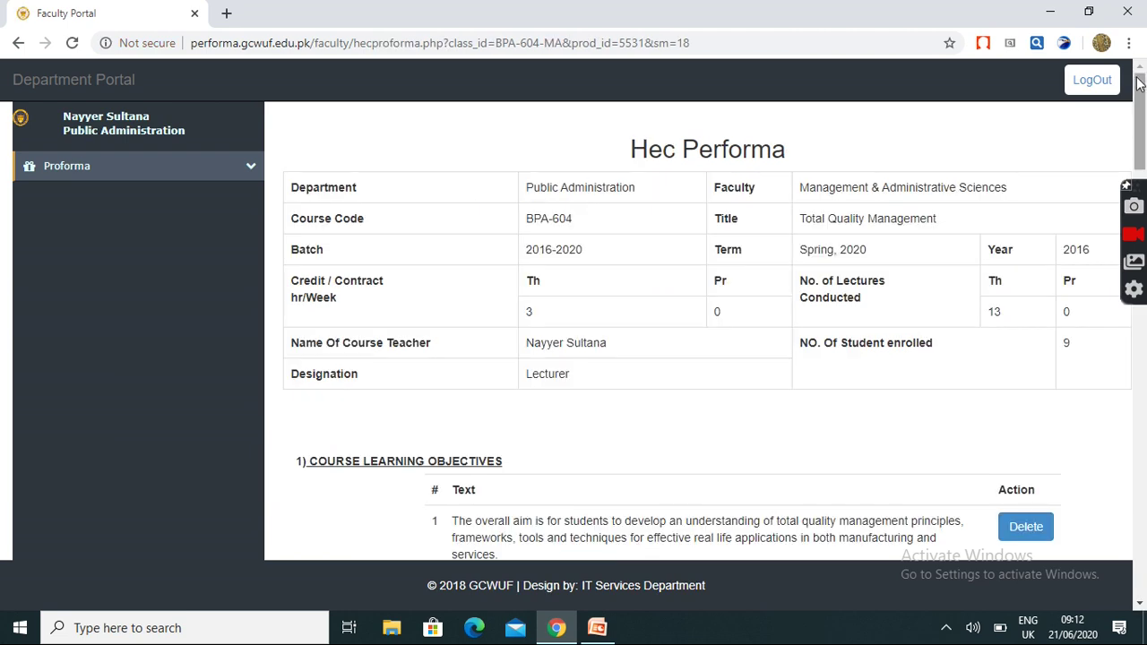
Step: Delete the Week 1 lecture plan entry dated 27,28 January 2020 and confirm the deletion
scroll(1144, 121, "down", 7)
scroll(1143, 406, "down", 12)
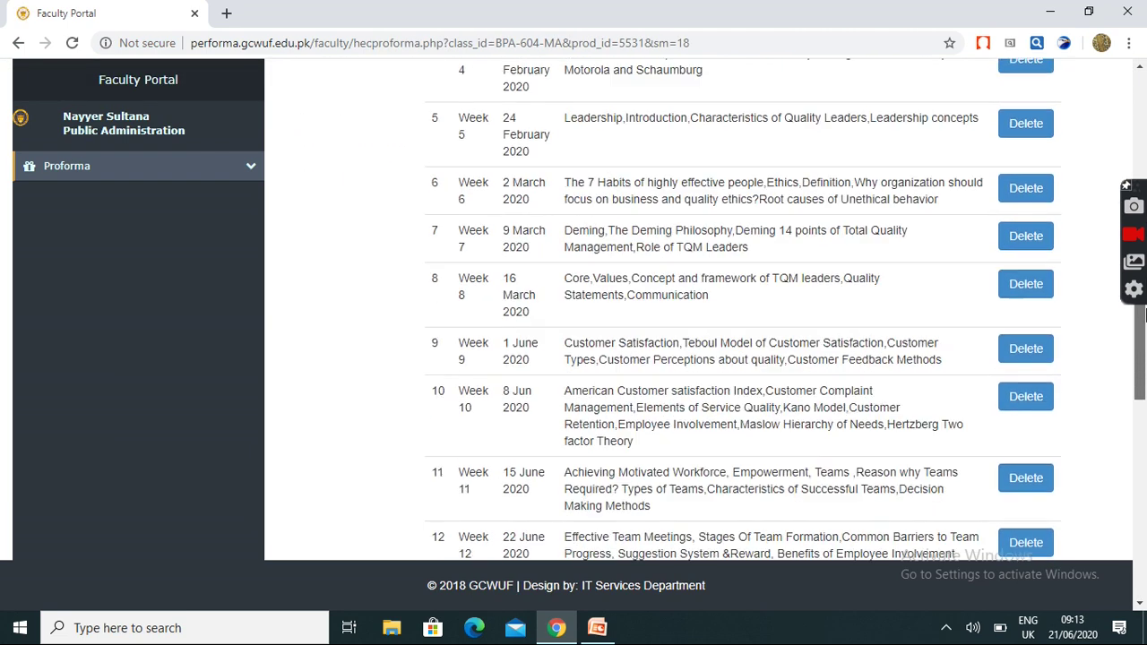
scroll(1144, 406, "down", 2)
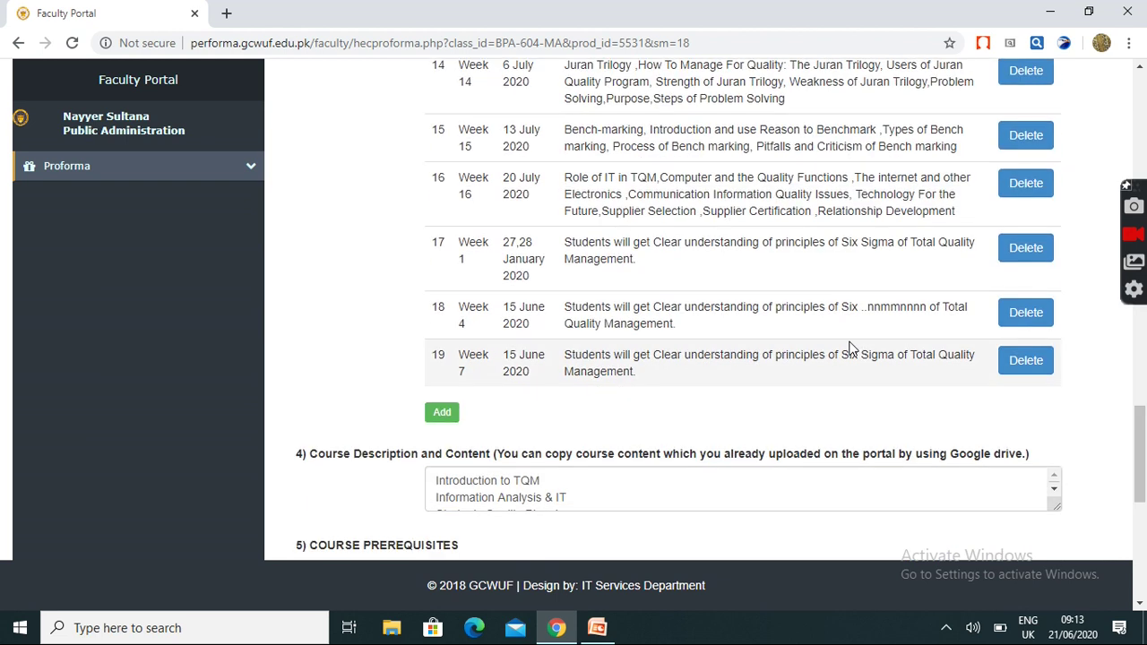
left_click(1011, 253)
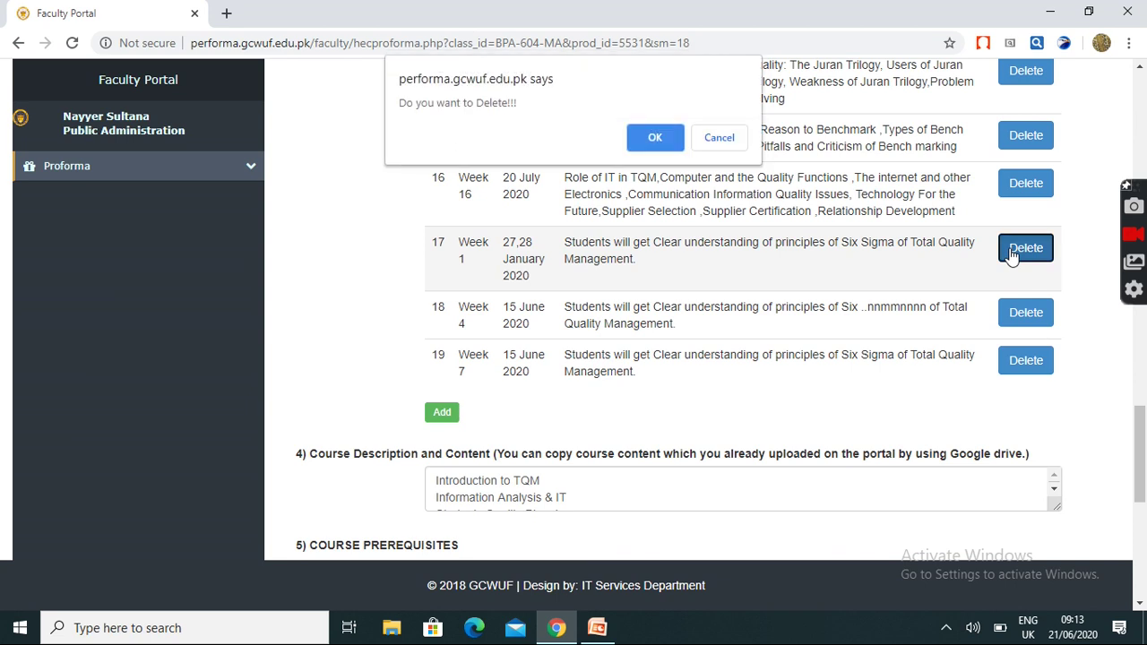
left_click(651, 134)
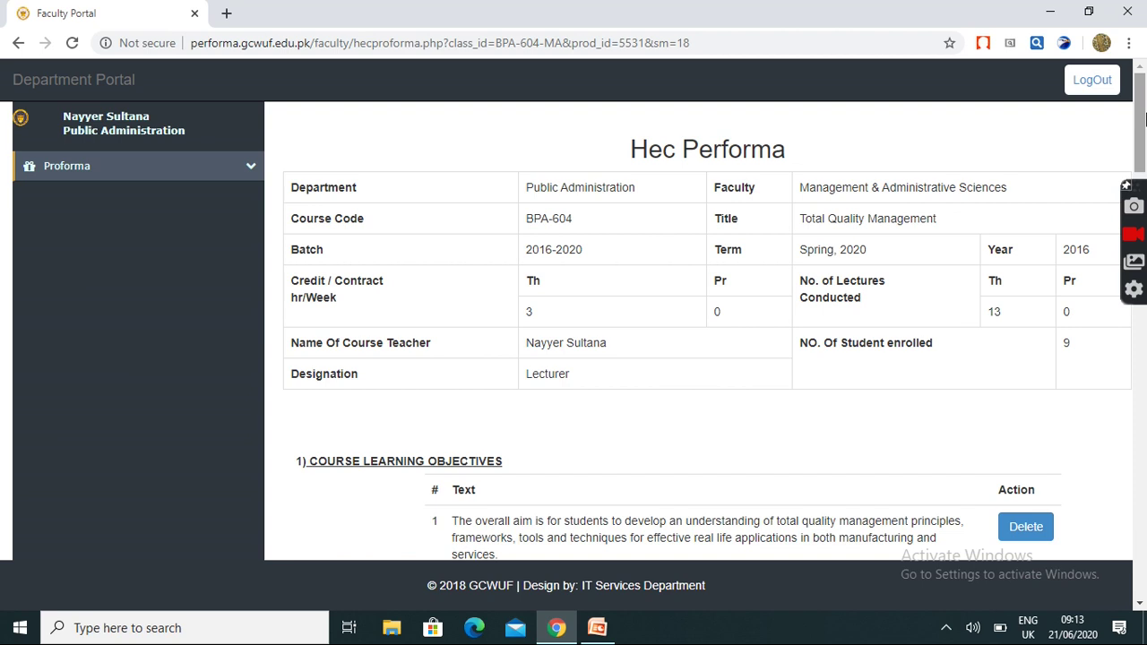
Step: Check the last lecture plan entries and switch to the Topics slide in PowerPoint
left_click_drag(1141, 116, 1144, 450)
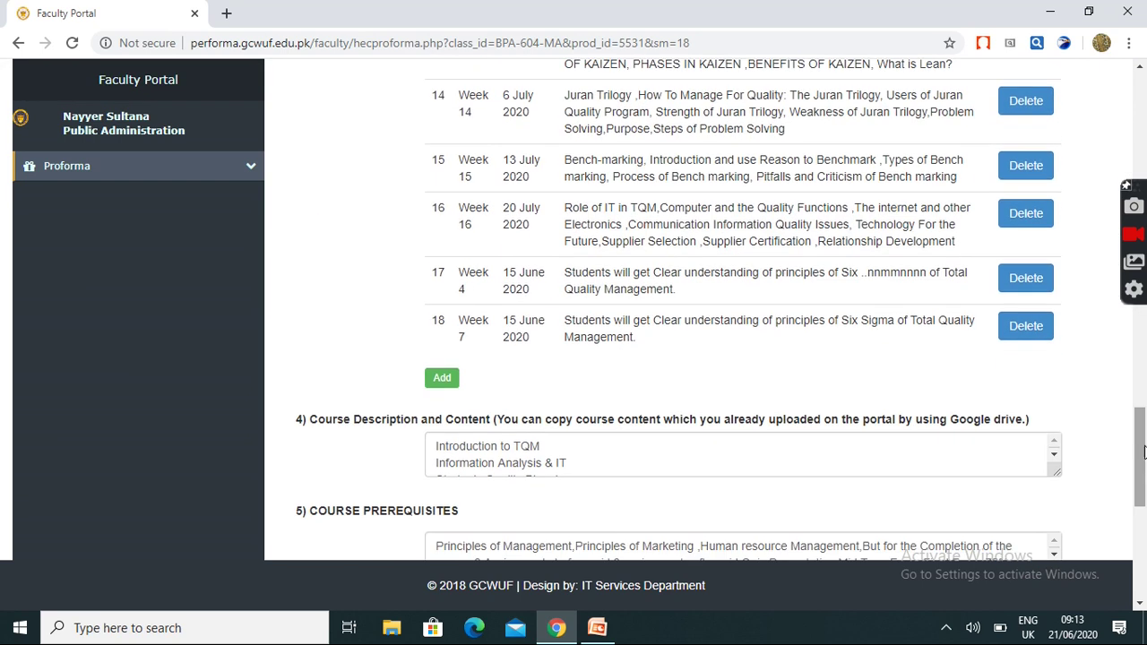
left_click(598, 629)
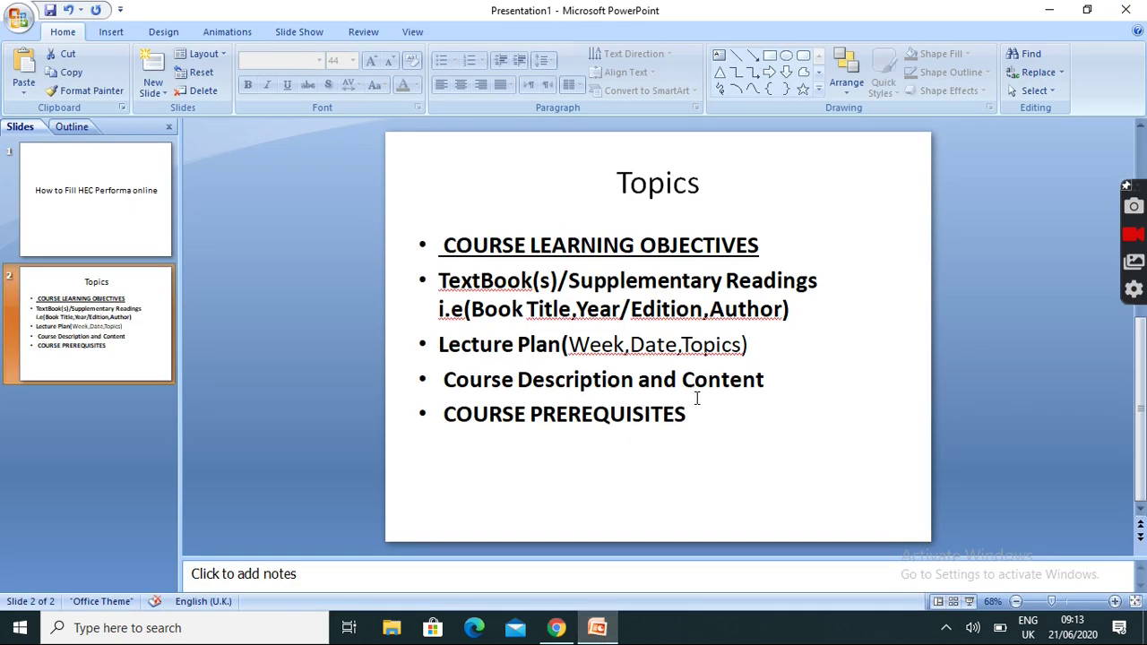
Step: Examine the Course Description and Content field of the Faculty Portal form in Chrome, and return to the Topics slide in PowerPoint
left_click(557, 629)
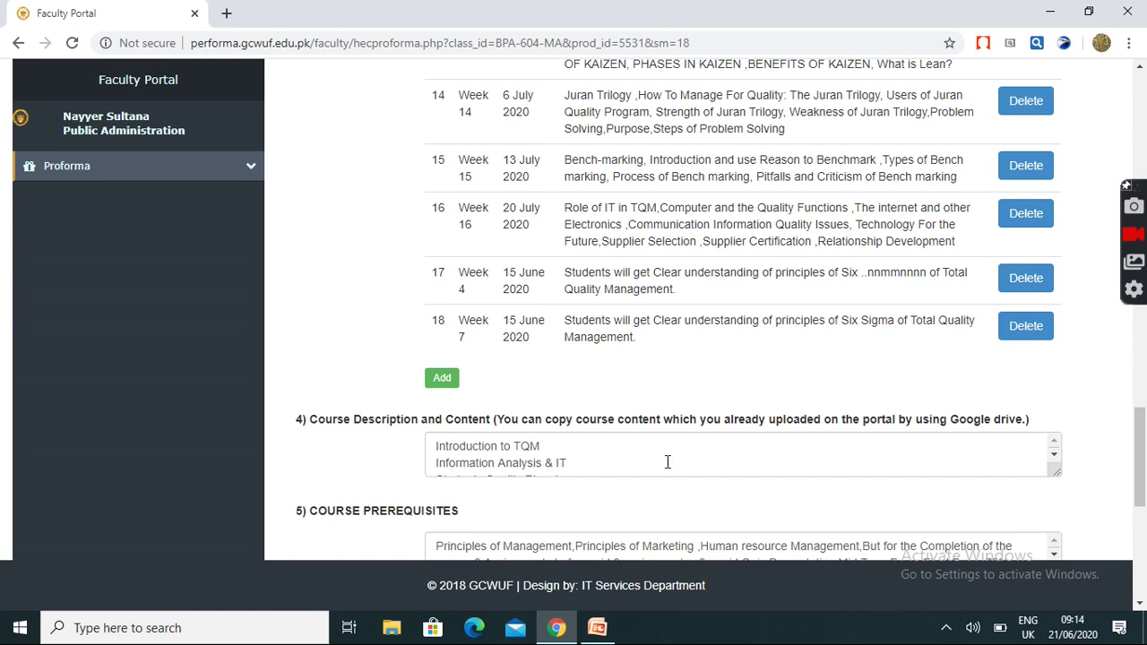
scroll(806, 403, "down", 1)
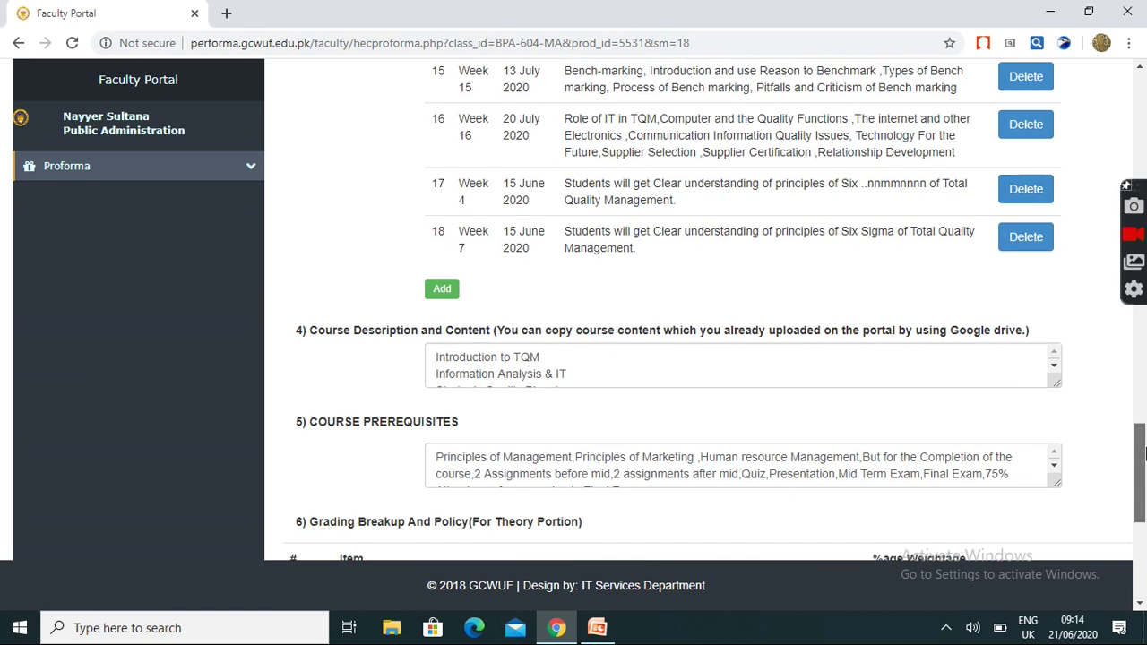
left_click(629, 373)
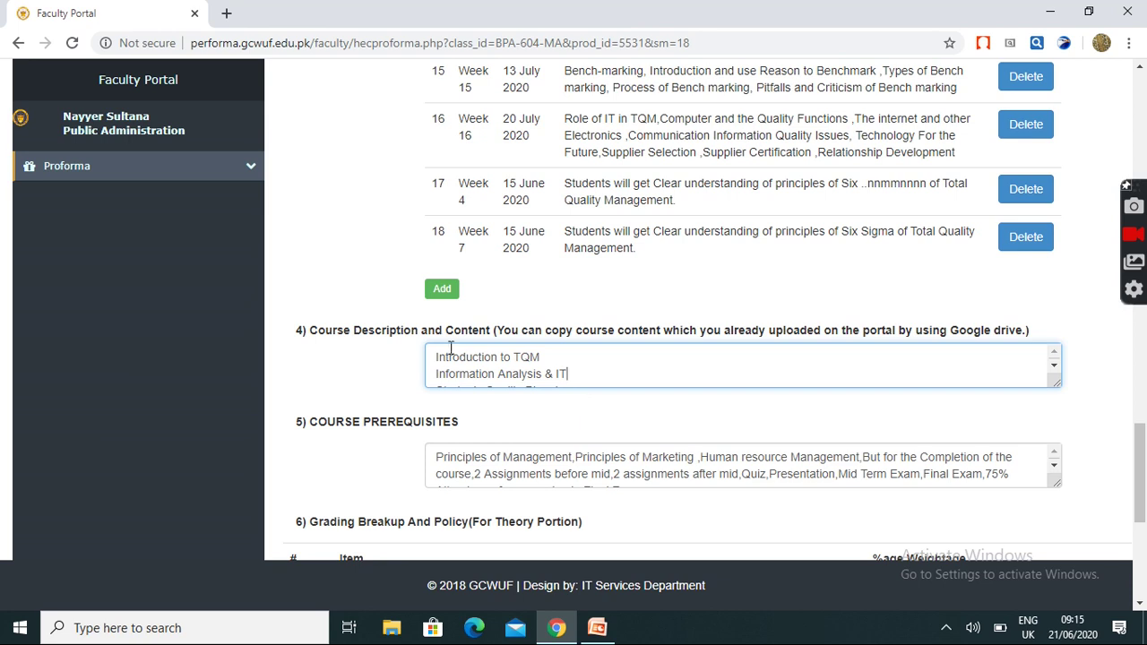
left_click(541, 371)
left_click(605, 633)
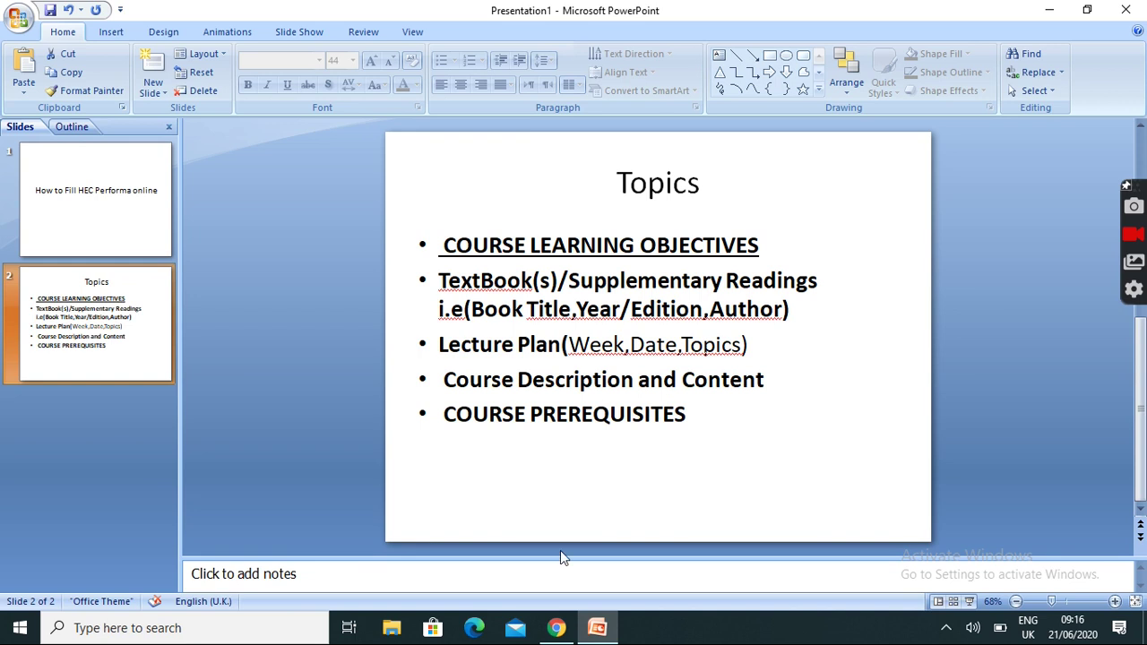
Step: Switch back to the Faculty Portal form in Chrome and review the course prerequisites, grading breakup and time table sections through the form's end
left_click(556, 629)
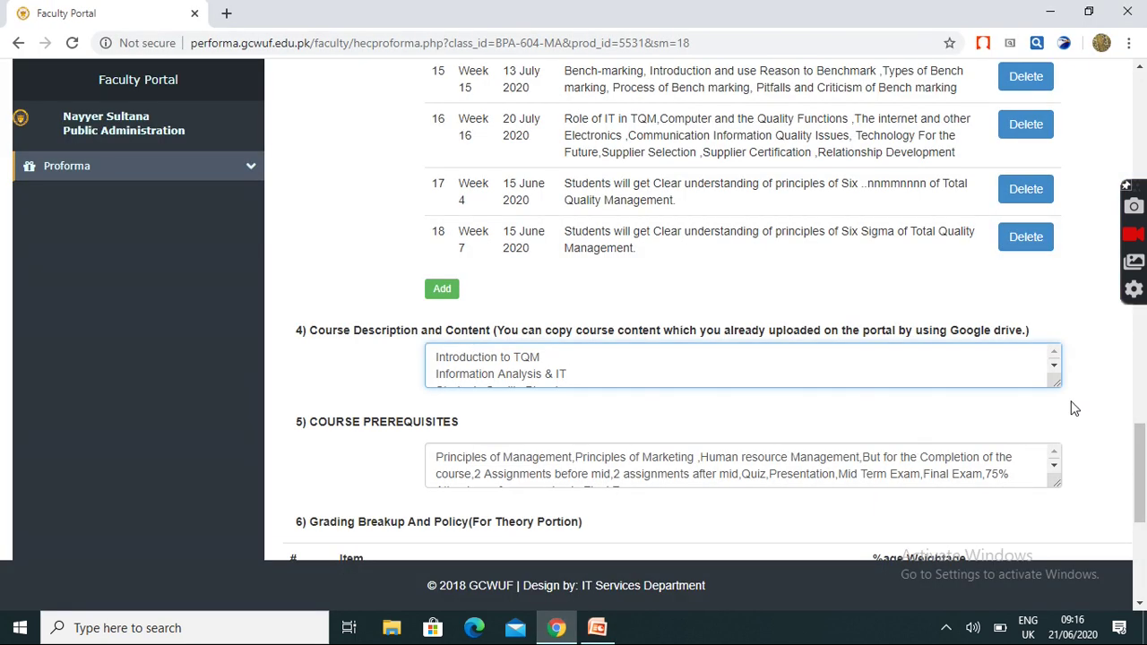
left_click_drag(1140, 443, 1142, 453)
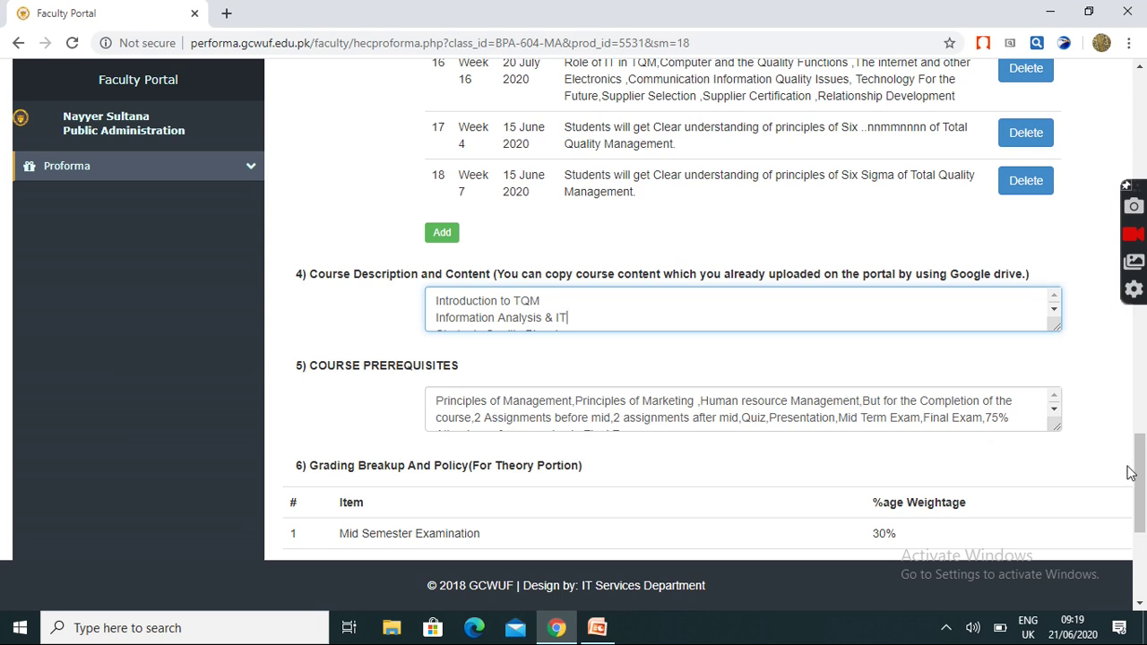
left_click_drag(1139, 475, 1145, 552)
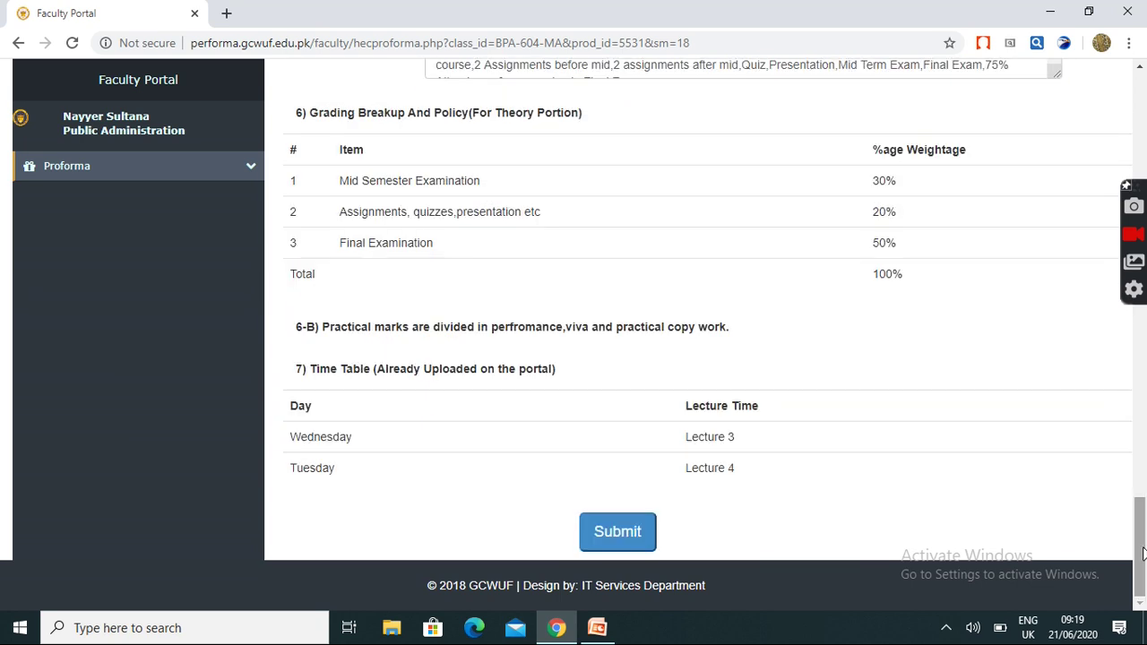